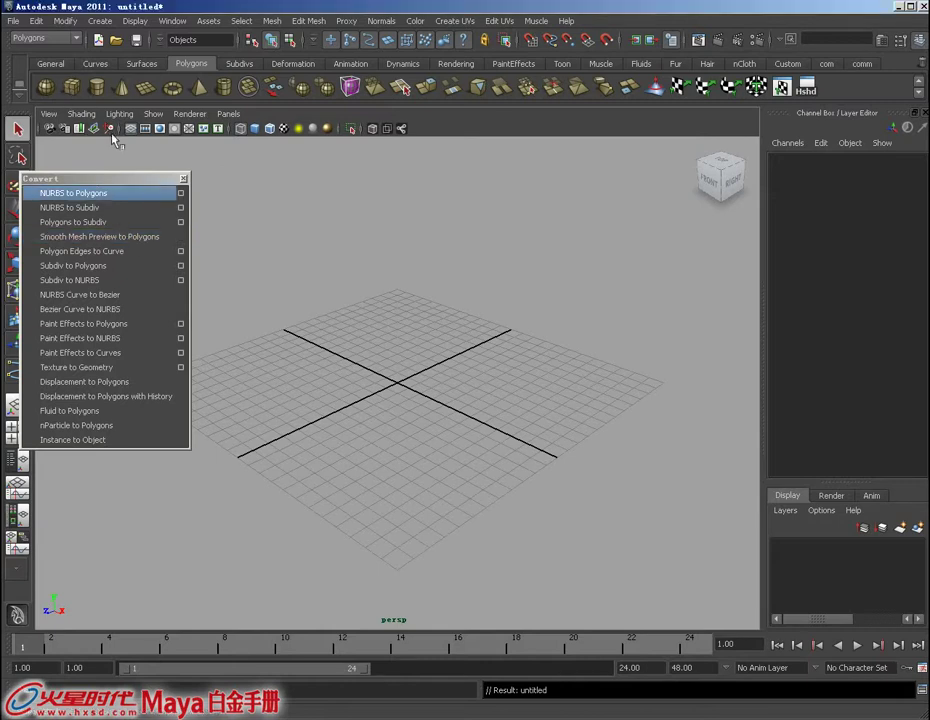
Step: Create a polygon cube and scale it uniformly up to 3.751
left_click(72, 86)
mouse_move(359, 376)
right_mouse_down("alt")
mouse_move(390, 424)
mouse_move(411, 424)
mouse_move(434, 492)
right_mouse_up("alt")
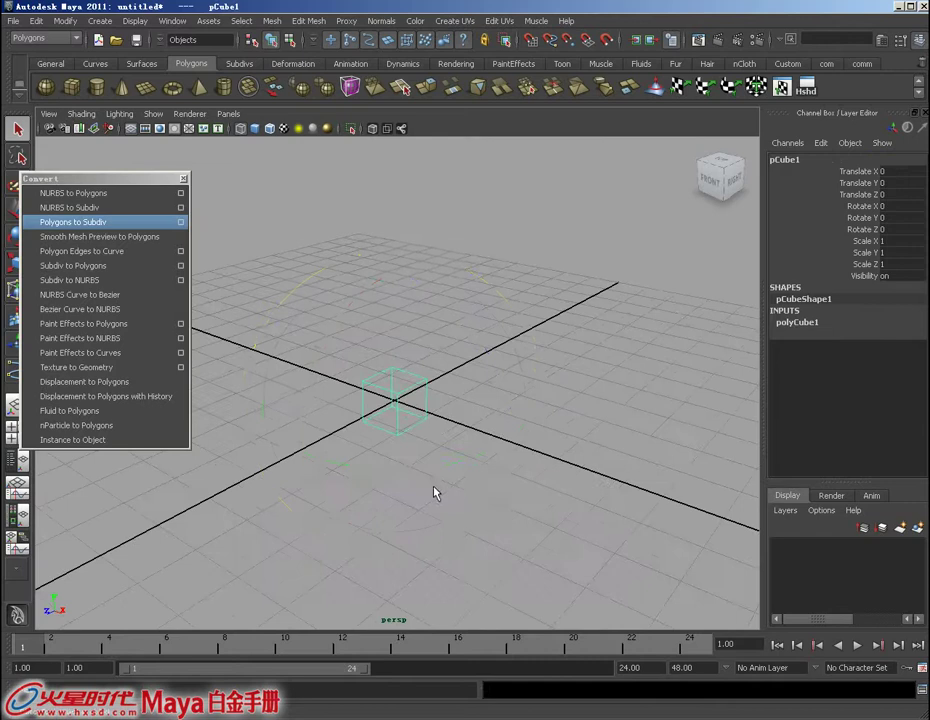
key("r")
left_click_drag(395, 400, 492, 442)
mouse_move(492, 442)
right_mouse_down("alt")
mouse_move(399, 398)
mouse_move(407, 440)
right_mouse_up("alt")
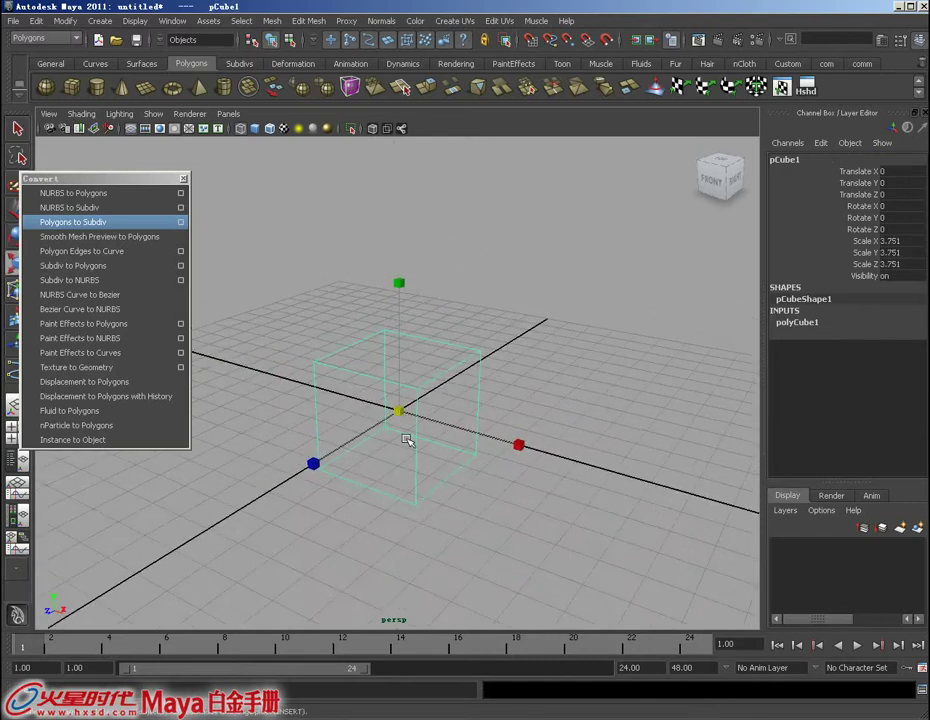
Step: Show the cube as a smoothed, shaded mesh preview rounded into a sphere
key("2")
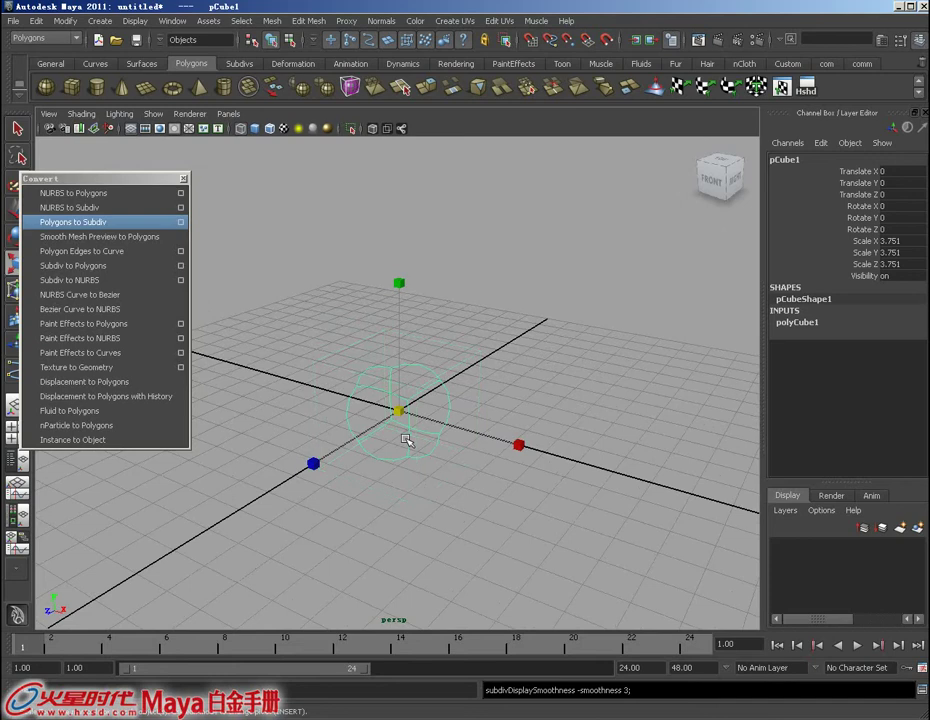
key("5")
mouse_move(409, 436)
left_mouse_down("alt")
mouse_move(432, 463)
mouse_move(522, 453)
mouse_move(469, 450)
mouse_move(426, 484)
mouse_move(409, 471)
mouse_move(407, 486)
mouse_move(409, 465)
mouse_move(421, 469)
mouse_move(425, 490)
left_mouse_up("alt")
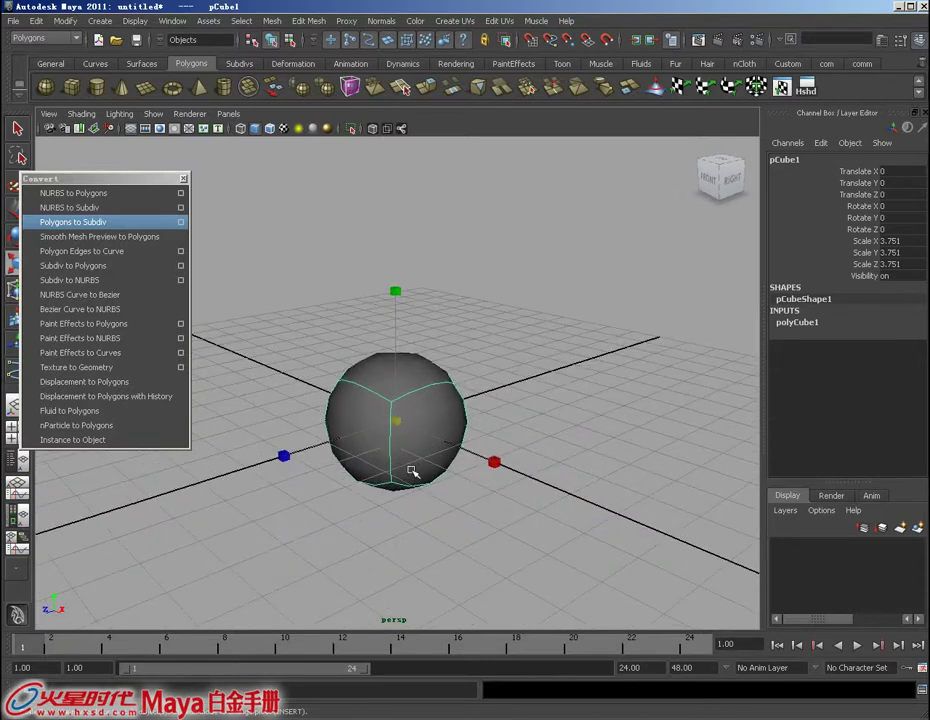
Step: Toggle between hard-edged and smooth preview to restore a smoother sphere preview
left_click_drag(406, 471, 396, 453, "alt")
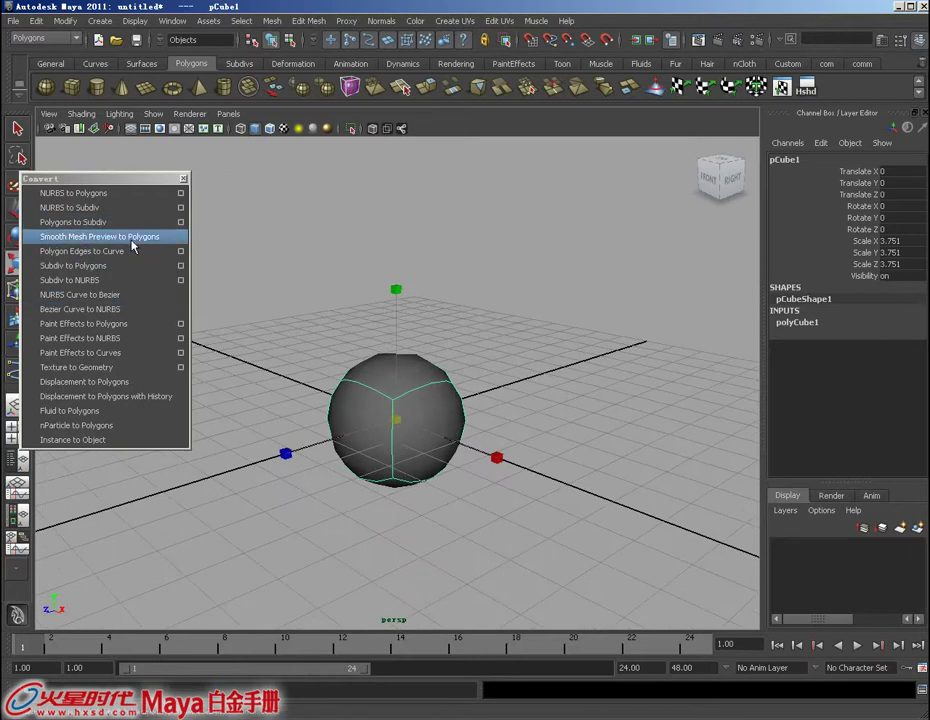
left_click_drag(270, 295, 335, 385, "alt")
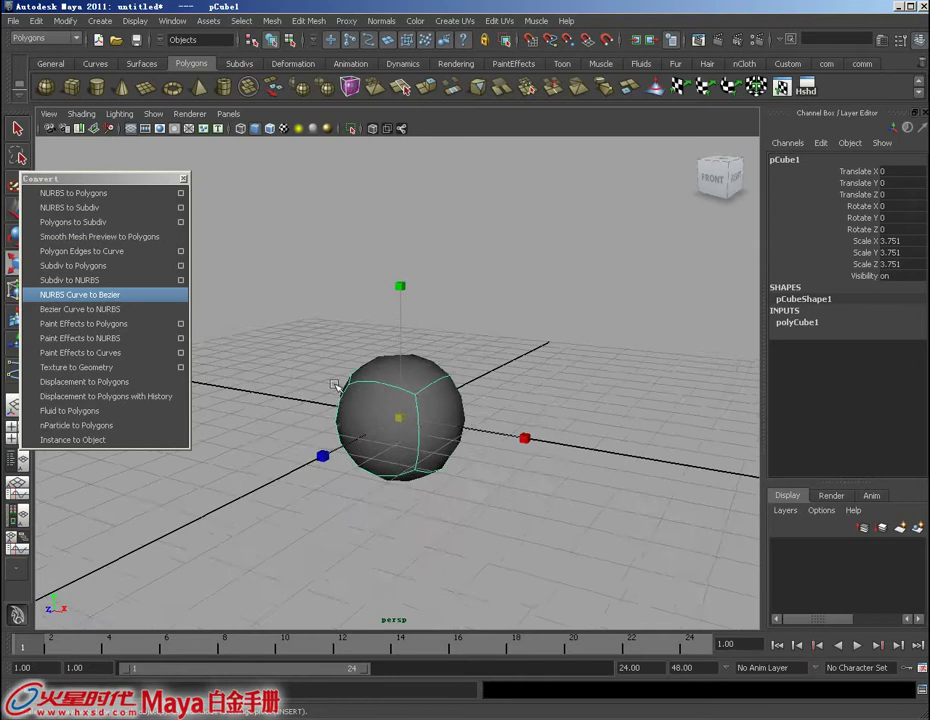
key("1")
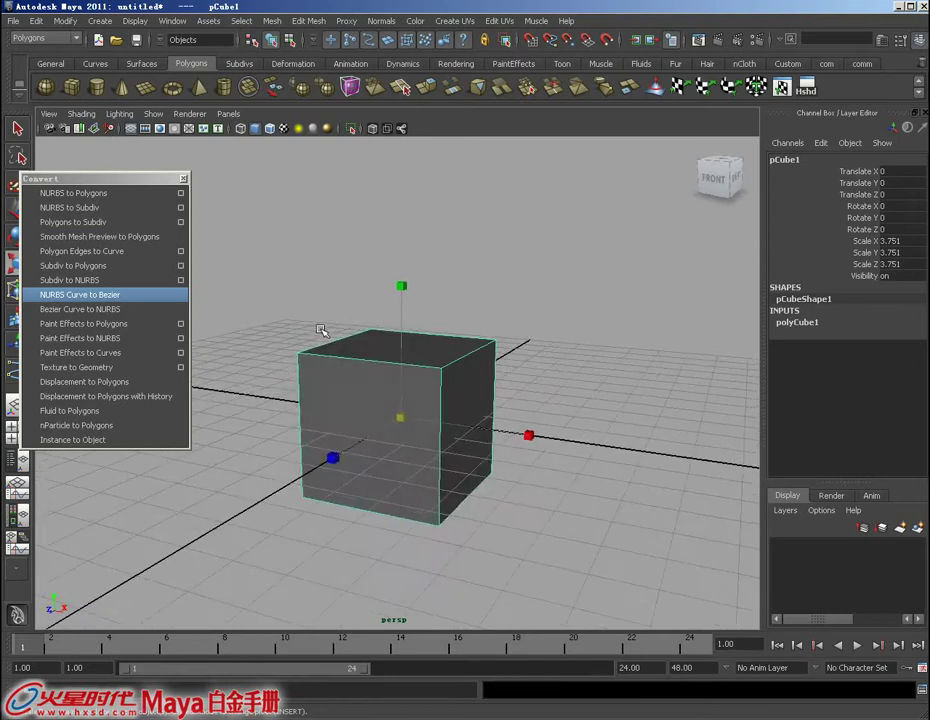
key("3")
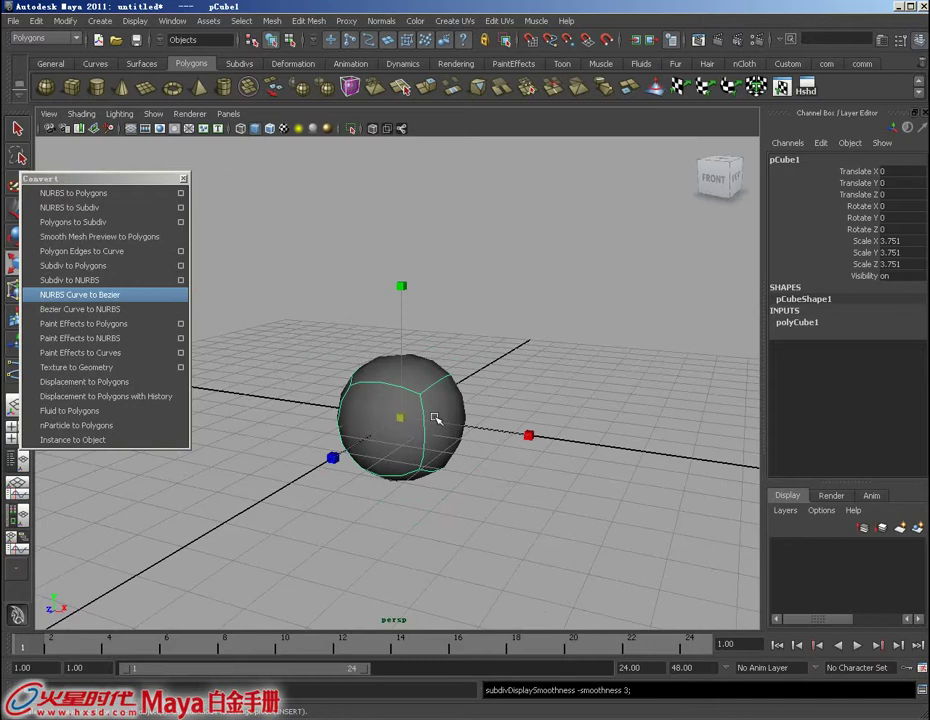
mouse_move(435, 418)
left_mouse_down("alt")
mouse_move(421, 415)
mouse_move(413, 442)
mouse_move(332, 442)
mouse_move(435, 444)
mouse_move(340, 428)
left_mouse_up("alt")
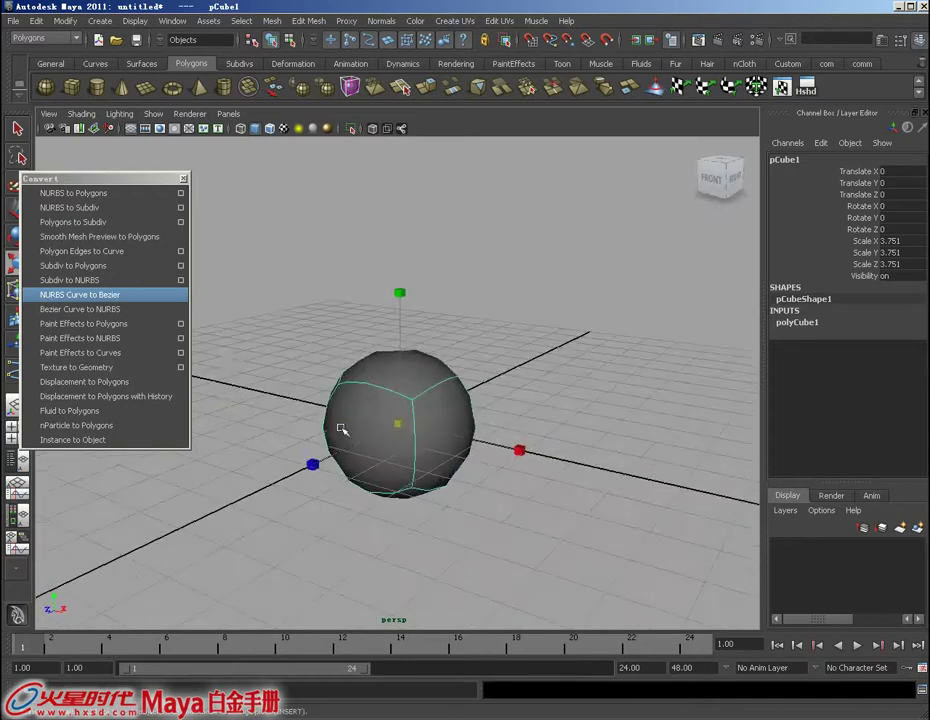
Step: Convert the smooth preview into real polygons, inspect the mesh, then start a new scene
left_click(124, 237)
mouse_move(400, 410)
left_mouse_down("alt")
mouse_move(415, 408)
mouse_move(419, 436)
mouse_move(350, 408)
mouse_move(461, 407)
mouse_move(405, 434)
mouse_move(364, 440)
mouse_move(380, 438)
left_mouse_up("alt")
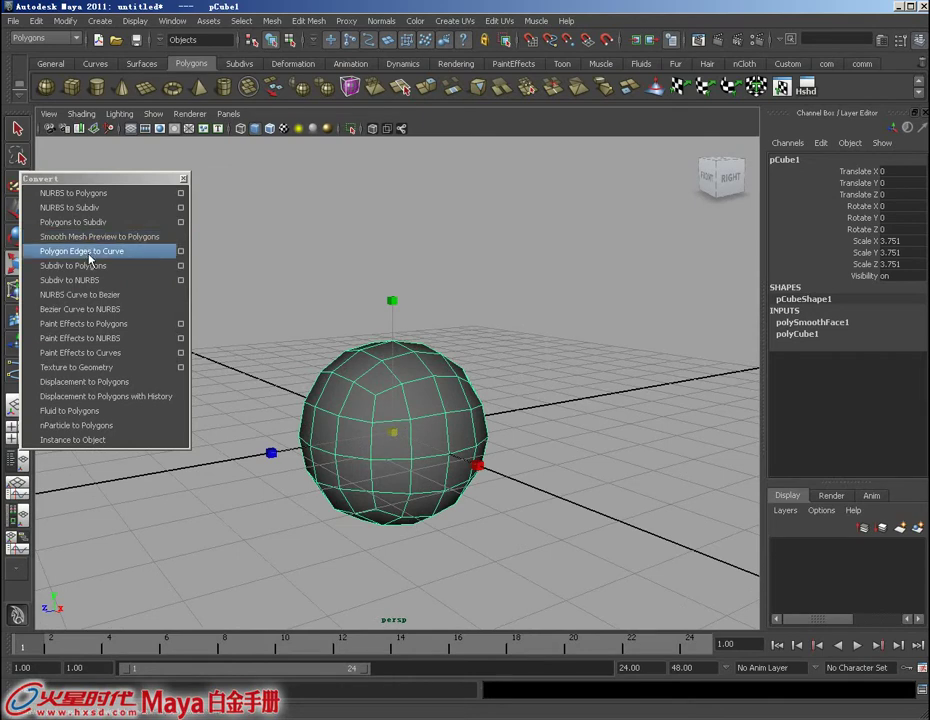
left_click_drag(220, 300, 296, 305, "alt")
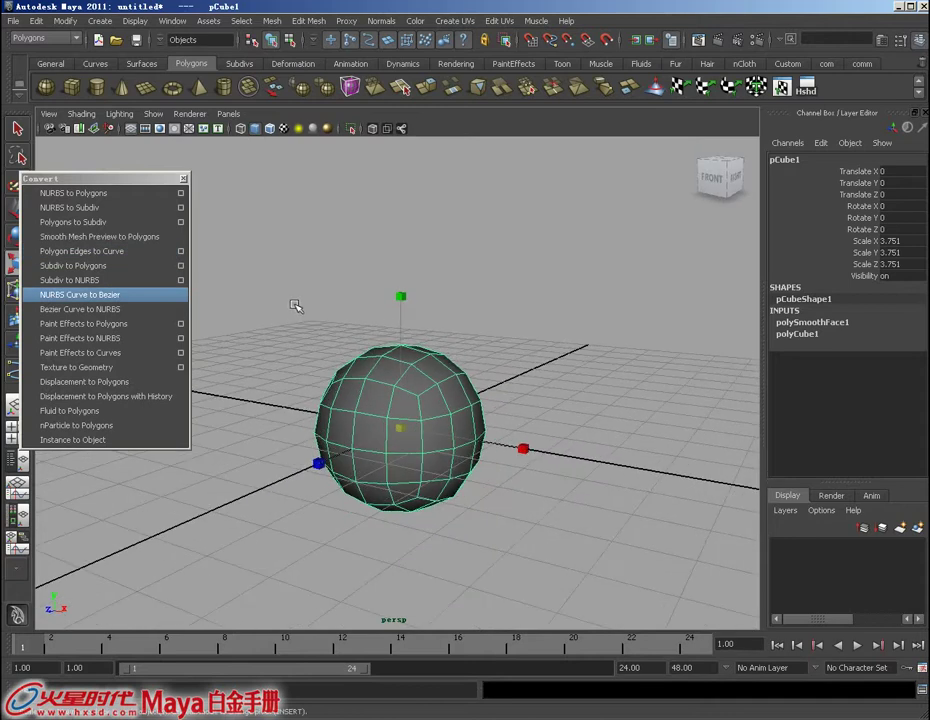
key("ctrl+n")
Step: Discard the unsaved scene and create a uniformly enlarged polygon sphere
left_click(466, 372)
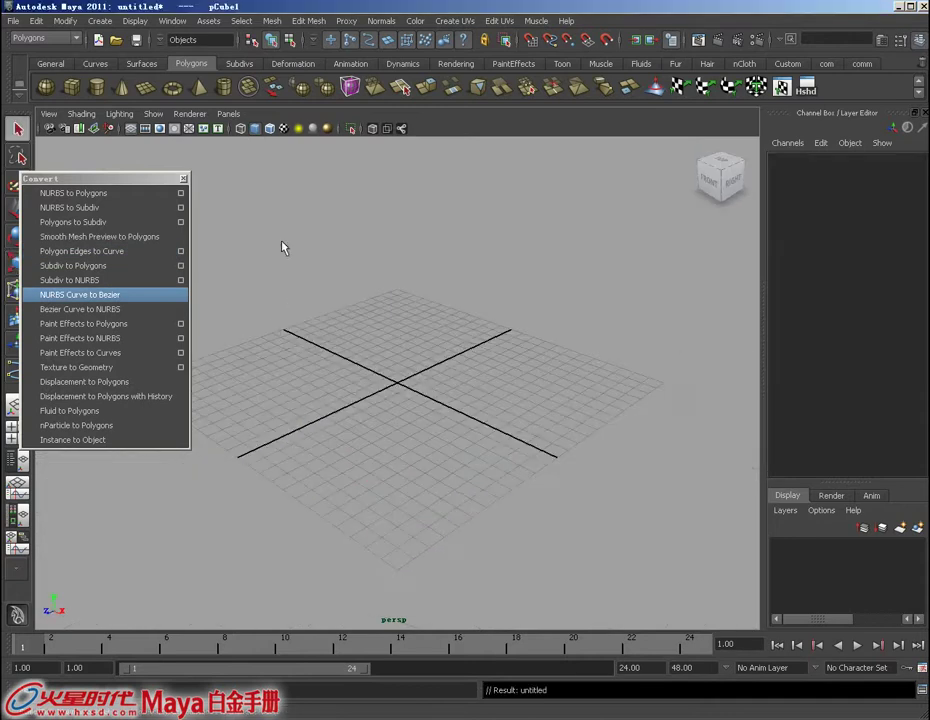
left_click(45, 88)
scroll(423, 407, "up", 3)
key("e")
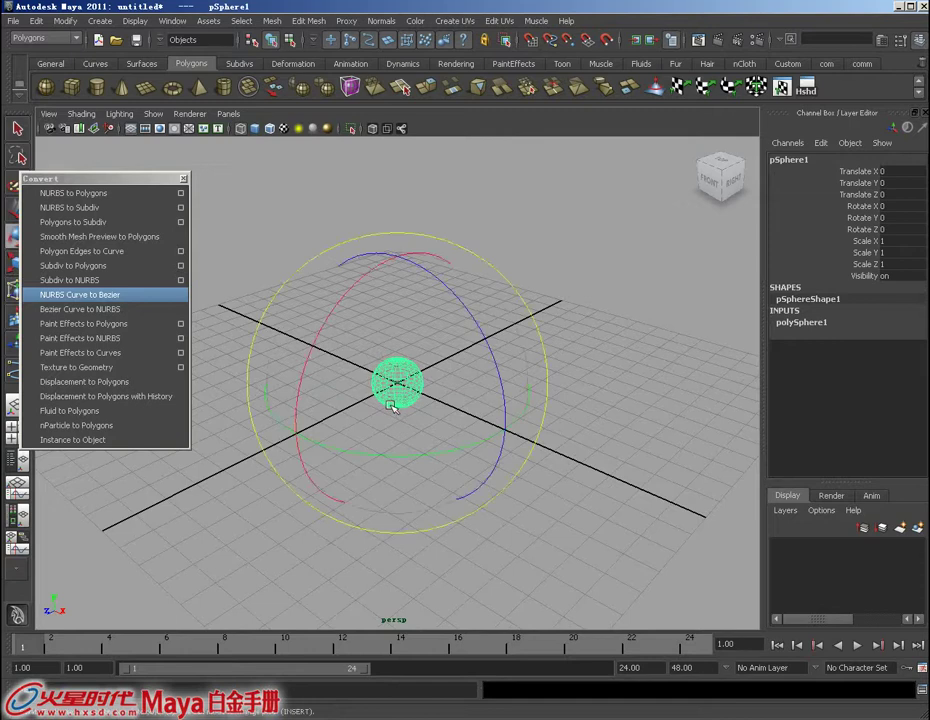
key("r")
mouse_move(397, 383)
left_mouse_down()
mouse_move(549, 428)
mouse_move(590, 430)
left_mouse_up()
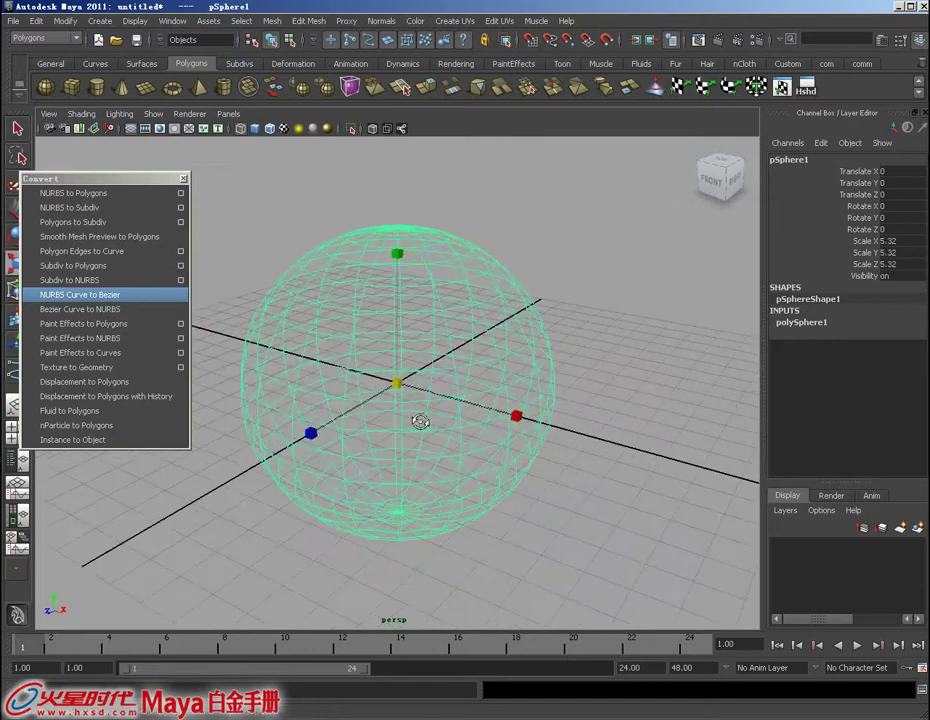
Step: Reset the Polygon Edges to Curve options and set Form to Open
left_click(180, 255)
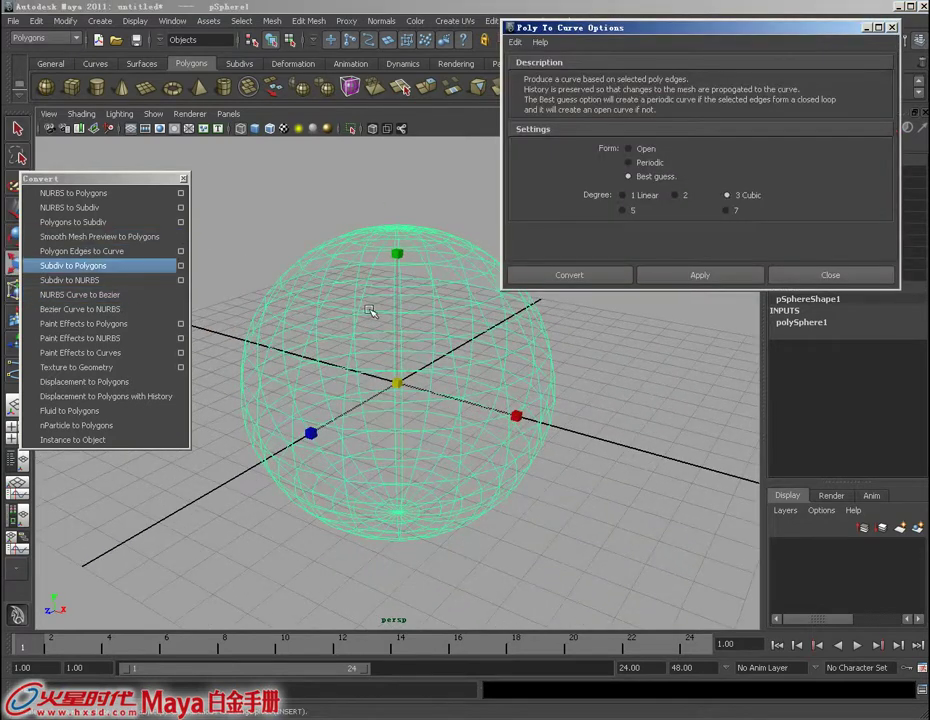
left_click_drag(374, 311, 433, 268, "alt")
left_click(515, 42)
left_click(521, 76)
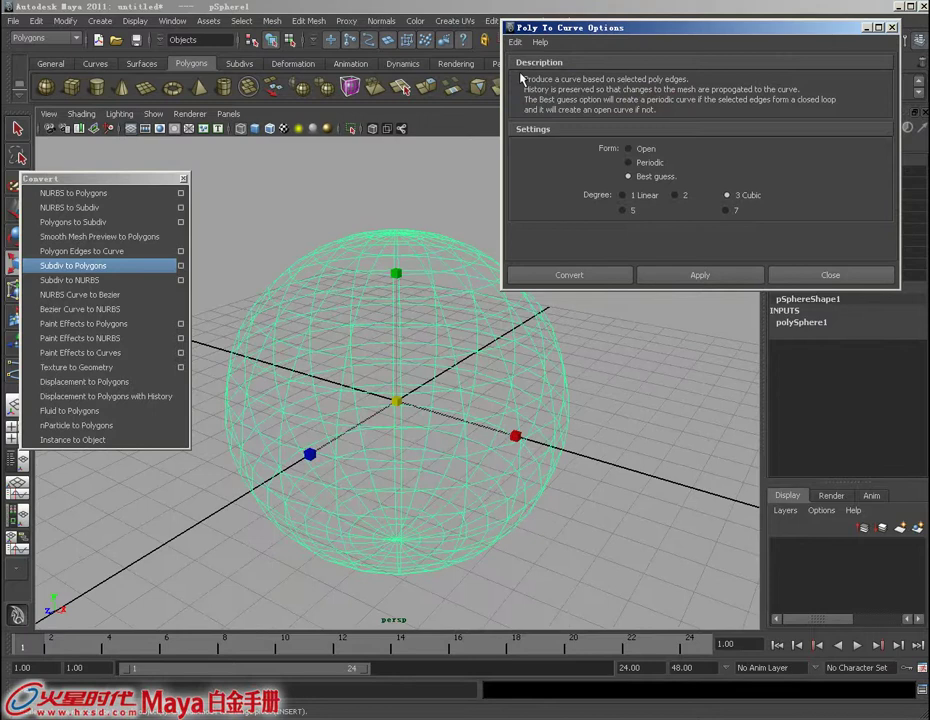
mouse_move(383, 236)
left_mouse_down("alt")
mouse_move(400, 270)
mouse_move(483, 257)
left_mouse_up("alt")
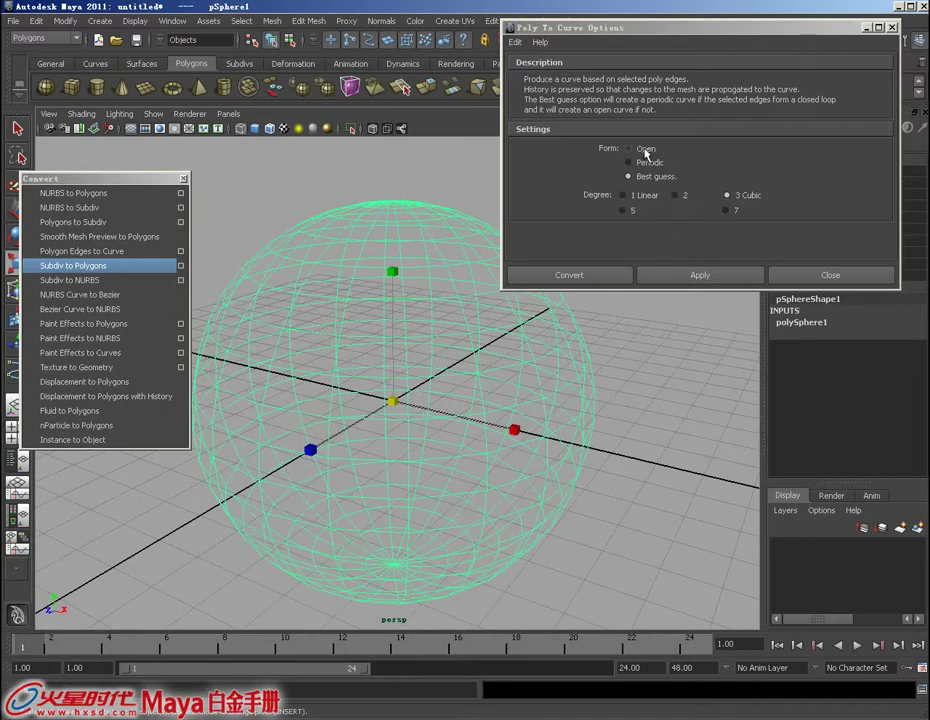
left_click(646, 153)
Step: Select a full edge loop near the top of the sphere
left_click_drag(357, 386, 380, 367, "alt")
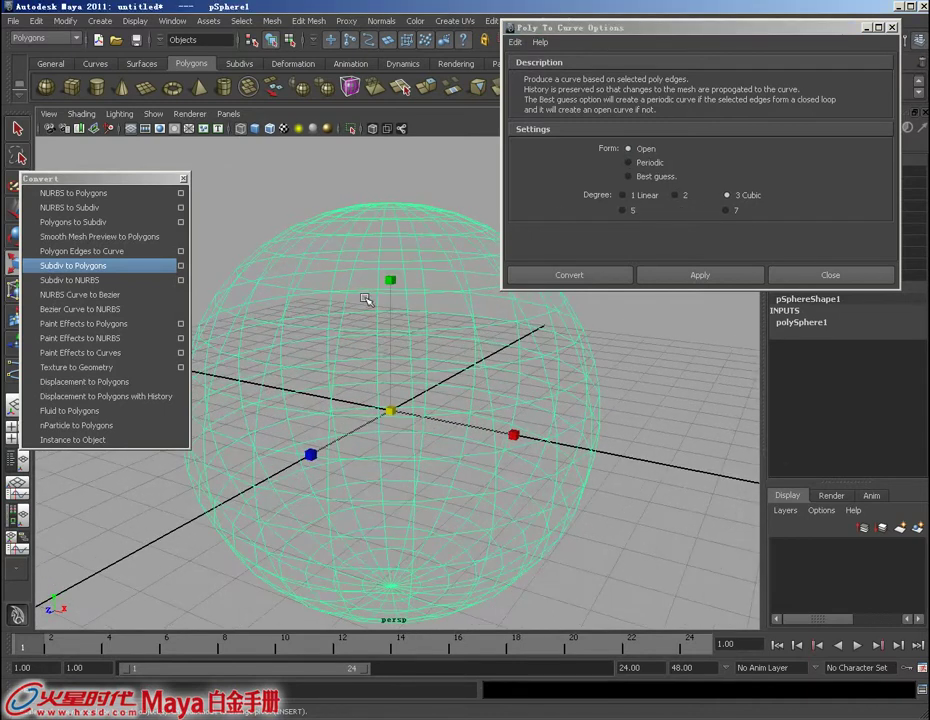
right_click_drag(366, 299, 362, 279)
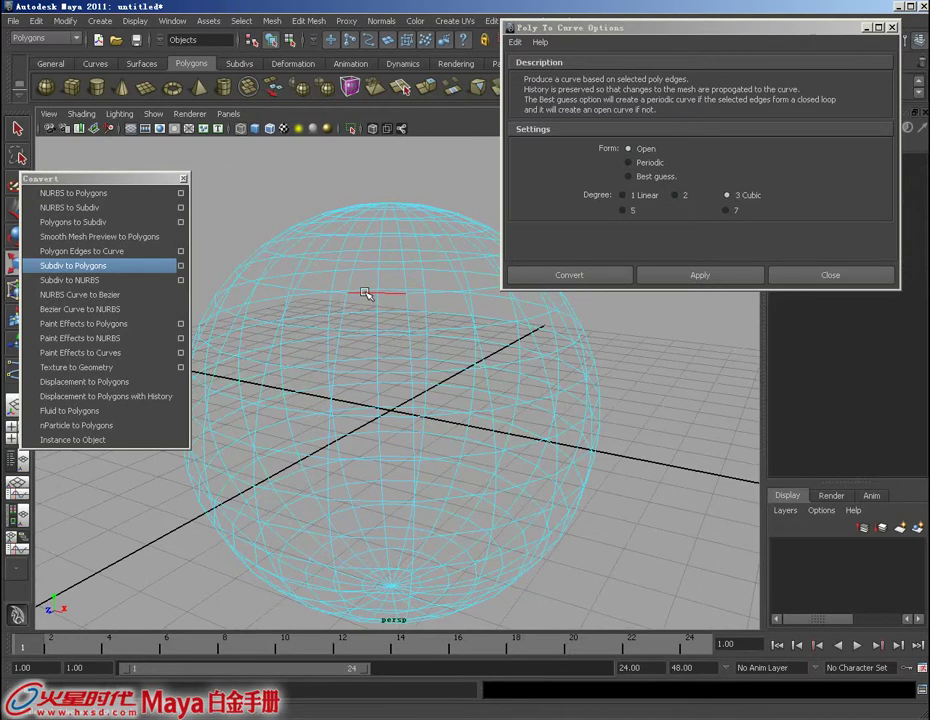
double_click(366, 294)
mouse_move(413, 378)
left_mouse_down("alt")
mouse_move(405, 311)
mouse_move(413, 343)
left_mouse_up("alt")
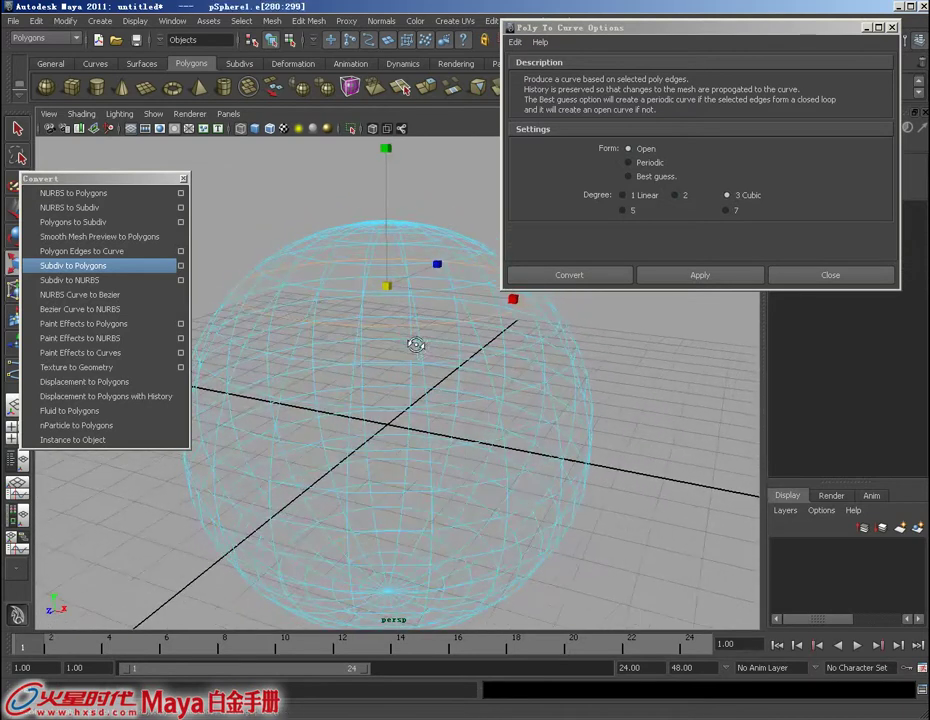
Step: Convert the selected edge loop into curve polyToCurve1 and lift it above the sphere
left_click(676, 276)
left_click_drag(390, 400, 380, 362, "alt")
key("w")
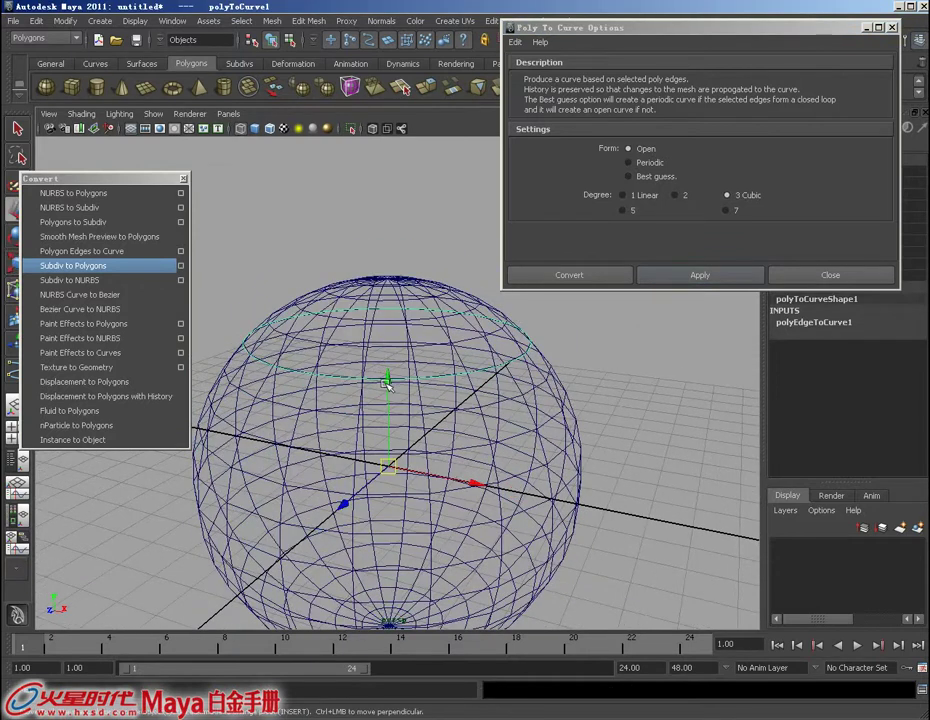
mouse_move(387, 383)
left_mouse_down()
mouse_move(387, 210)
mouse_move(352, 284)
mouse_move(357, 318)
left_mouse_up()
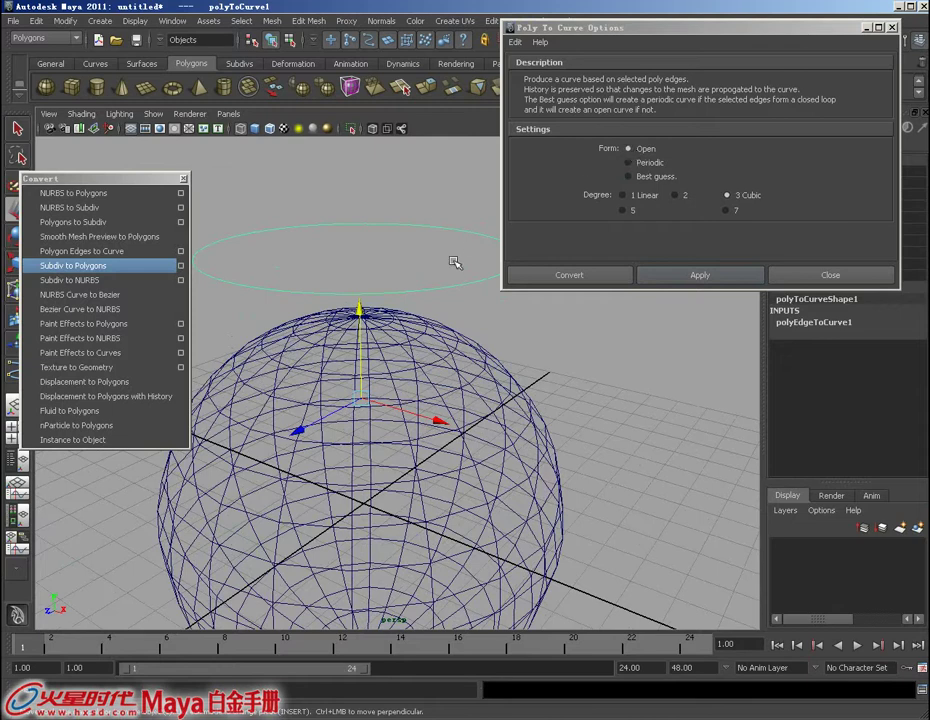
Step: Move one control vertex to reshape the curve, then return to Object Mode
right_click_drag(436, 291, 392, 289)
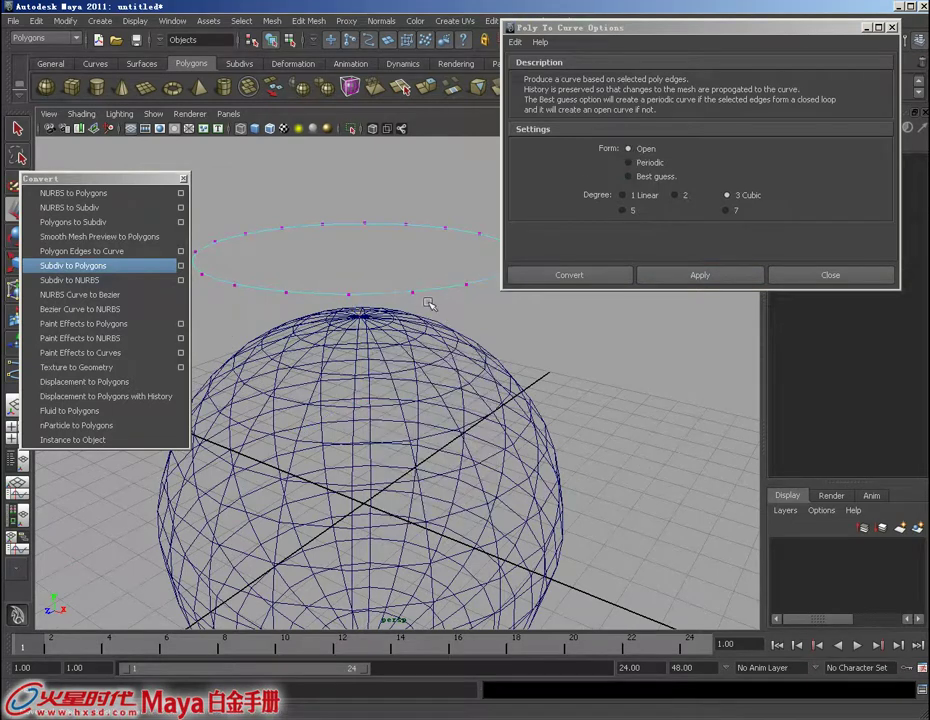
mouse_move(430, 307)
left_mouse_down("alt")
mouse_move(484, 314)
mouse_move(383, 284)
mouse_move(386, 241)
mouse_move(436, 346)
mouse_move(367, 285)
mouse_move(383, 213)
left_mouse_up("alt")
left_click(367, 276)
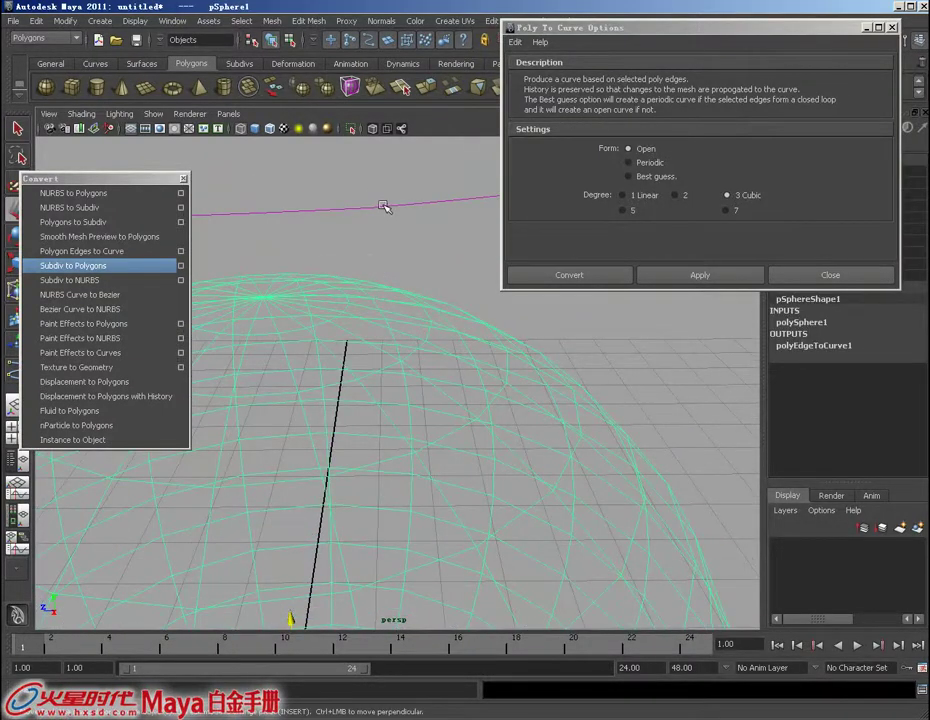
right_click_drag(383, 206, 367, 215)
left_click(372, 208)
mouse_move(374, 210)
left_mouse_down()
mouse_move(405, 222)
mouse_move(365, 208)
mouse_move(393, 262)
mouse_move(419, 386)
mouse_move(374, 343)
mouse_move(374, 291)
mouse_move(460, 312)
mouse_move(267, 304)
mouse_move(211, 326)
left_mouse_up()
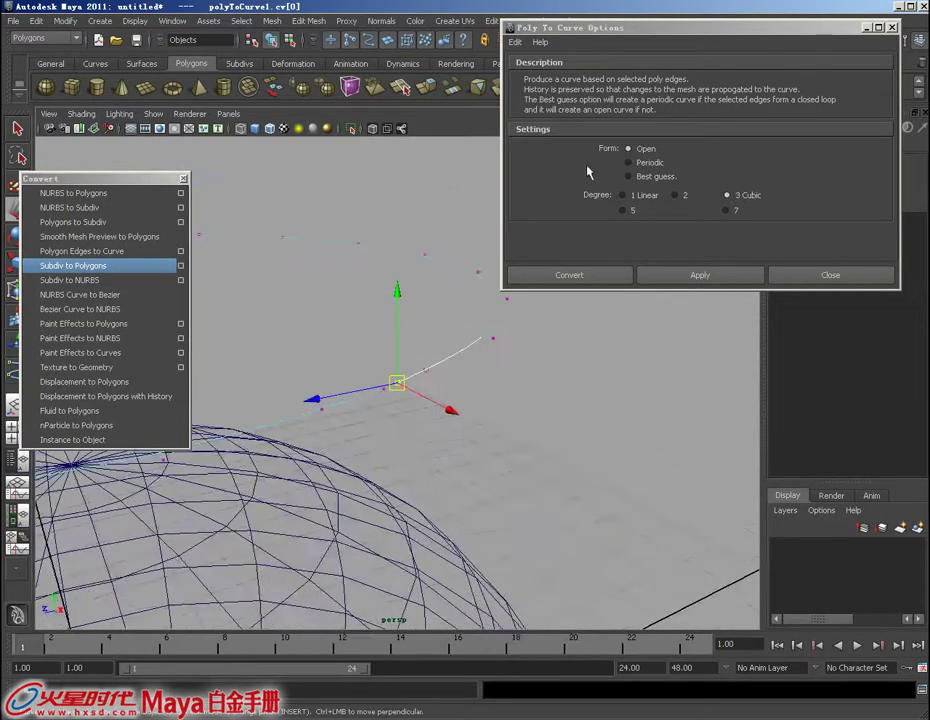
left_click_drag(470, 260, 391, 265, "alt")
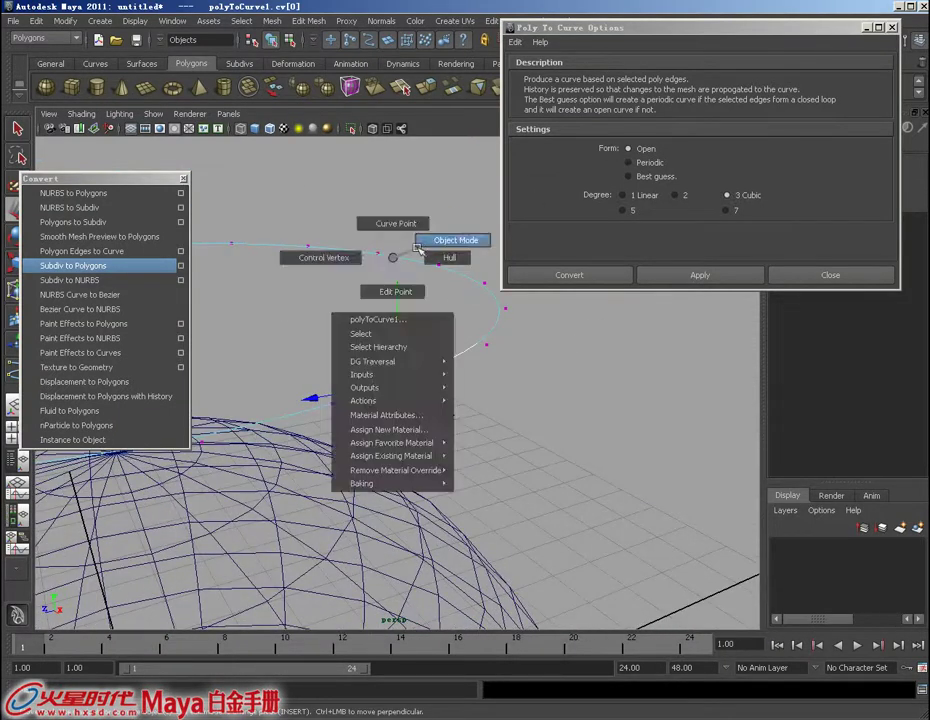
right_click_drag(393, 258, 457, 185)
mouse_move(304, 209)
left_mouse_down("alt")
mouse_move(280, 326)
mouse_move(273, 291)
mouse_move(326, 311)
mouse_move(394, 297)
mouse_move(361, 288)
left_mouse_up("alt")
Step: With Form set to Periodic, convert a top edge loop into polyToCurve2 and raise it
left_click(630, 162)
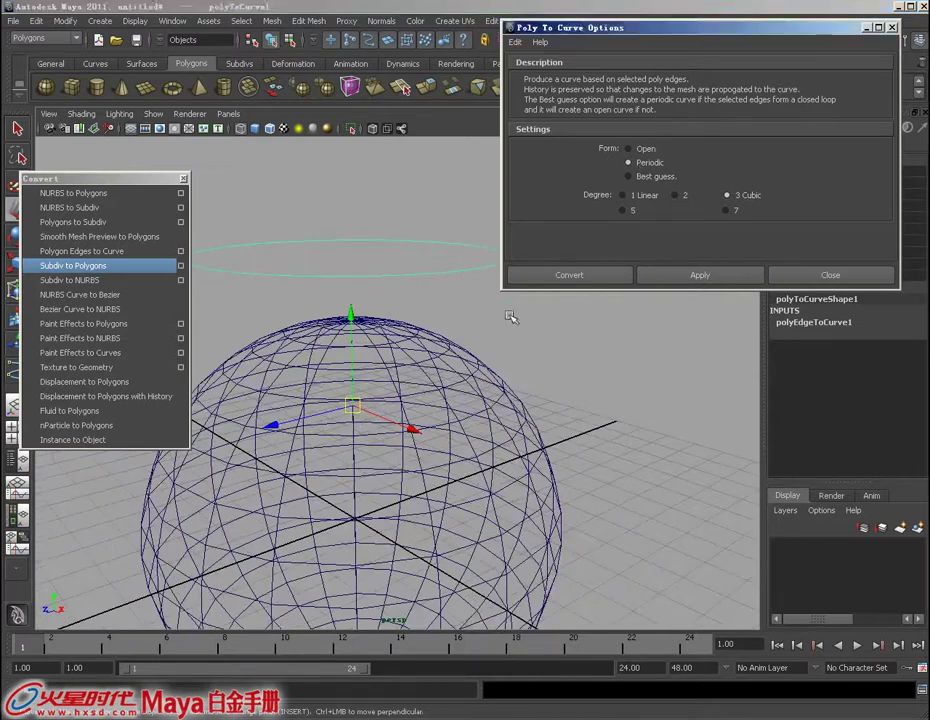
mouse_move(513, 318)
right_mouse_down("alt")
mouse_move(374, 351)
mouse_move(458, 362)
mouse_move(417, 320)
right_mouse_up("alt")
left_click(431, 330)
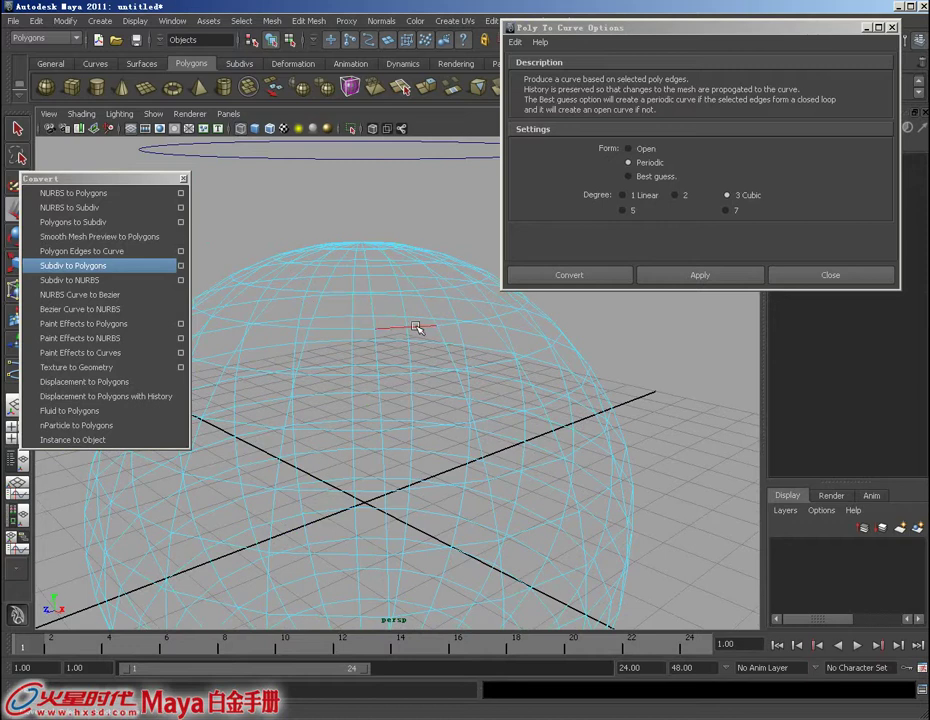
double_click(417, 326)
left_click(660, 276)
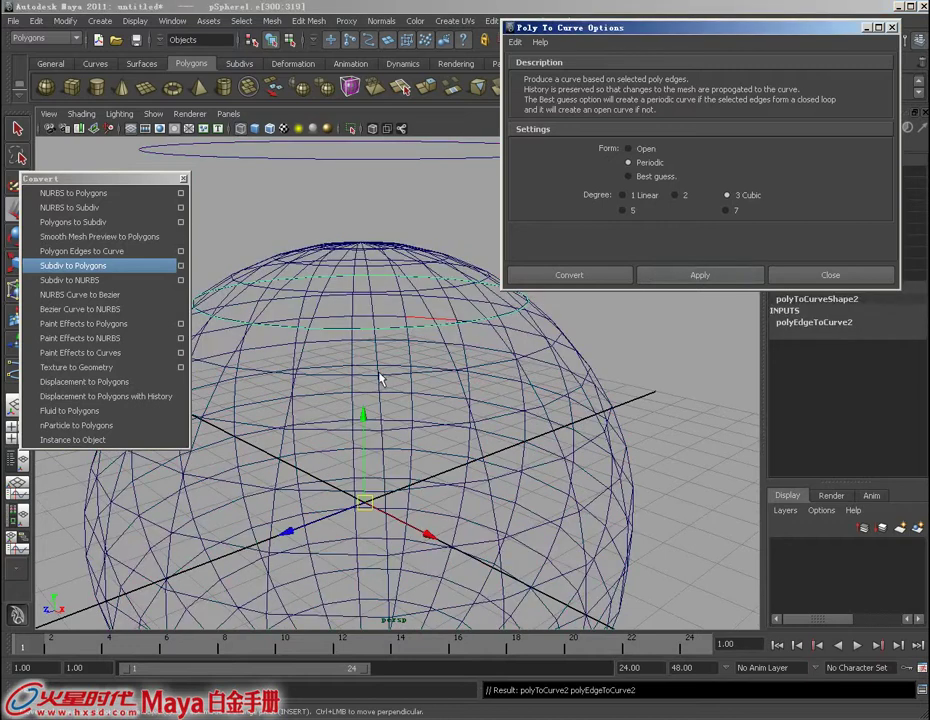
mouse_move(369, 413)
left_mouse_down()
mouse_move(370, 255)
mouse_move(390, 351)
left_mouse_up()
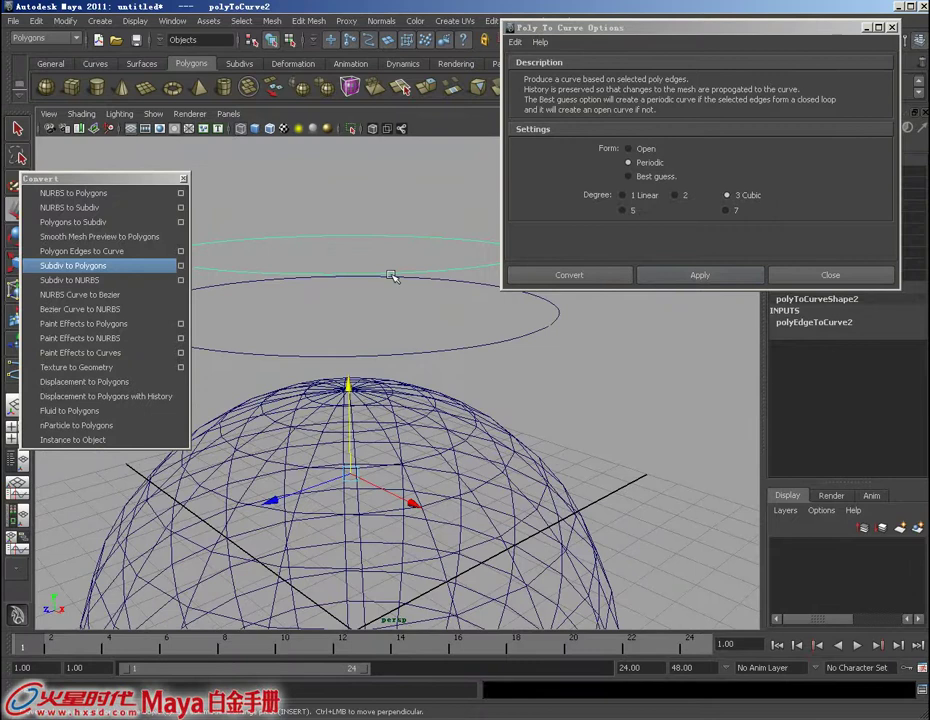
Step: Return the curve to Object Mode and change the Poly To Curve Form to Best guess
mouse_move(363, 289)
left_mouse_down("alt")
mouse_move(378, 313)
mouse_move(357, 301)
mouse_move(384, 347)
mouse_move(425, 315)
mouse_move(425, 332)
mouse_move(473, 300)
mouse_move(405, 311)
mouse_move(356, 280)
left_mouse_up("alt")
right_click_drag(357, 283, 415, 264)
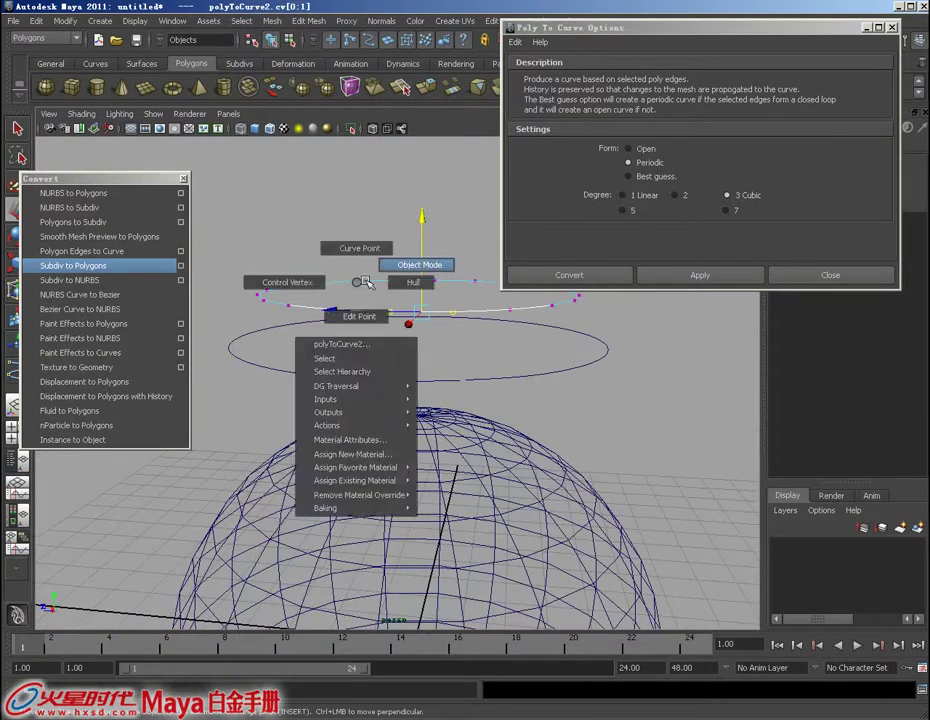
left_click_drag(418, 300, 448, 342, "alt")
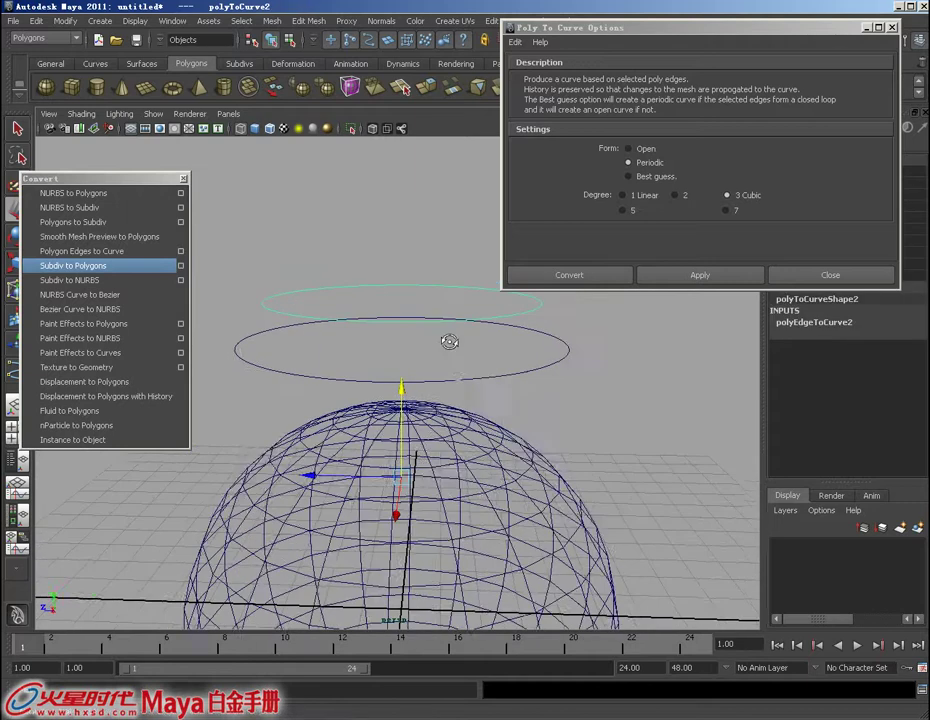
left_click(628, 176)
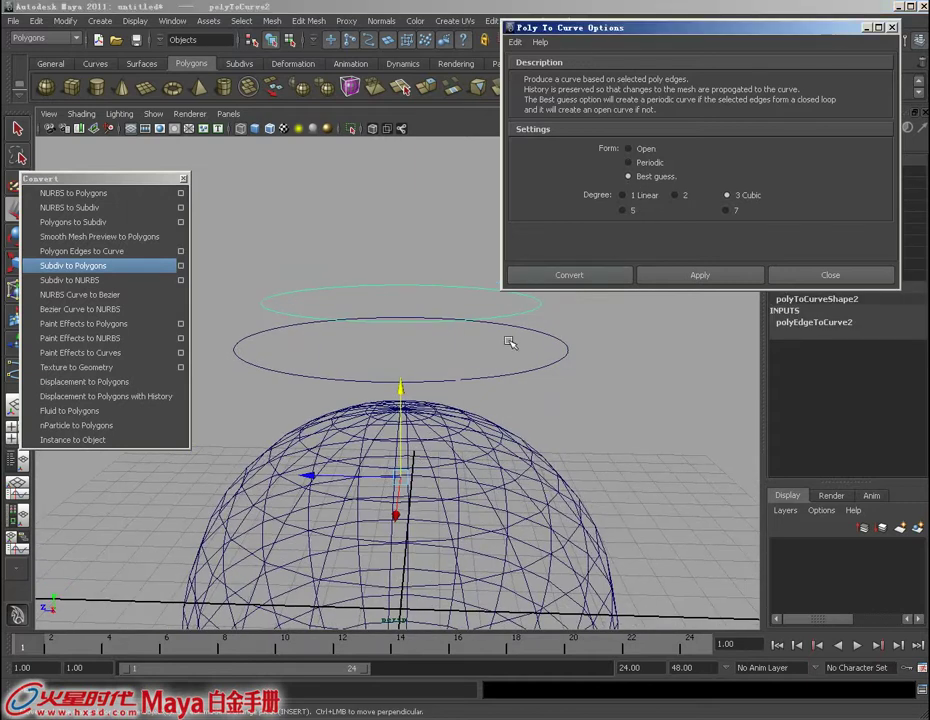
Step: In shaded view, select a vertical face loop on the sphere and delete it
mouse_move(411, 440)
left_mouse_down("alt")
mouse_move(374, 440)
mouse_move(403, 417)
mouse_move(386, 452)
mouse_move(409, 460)
left_mouse_up("alt")
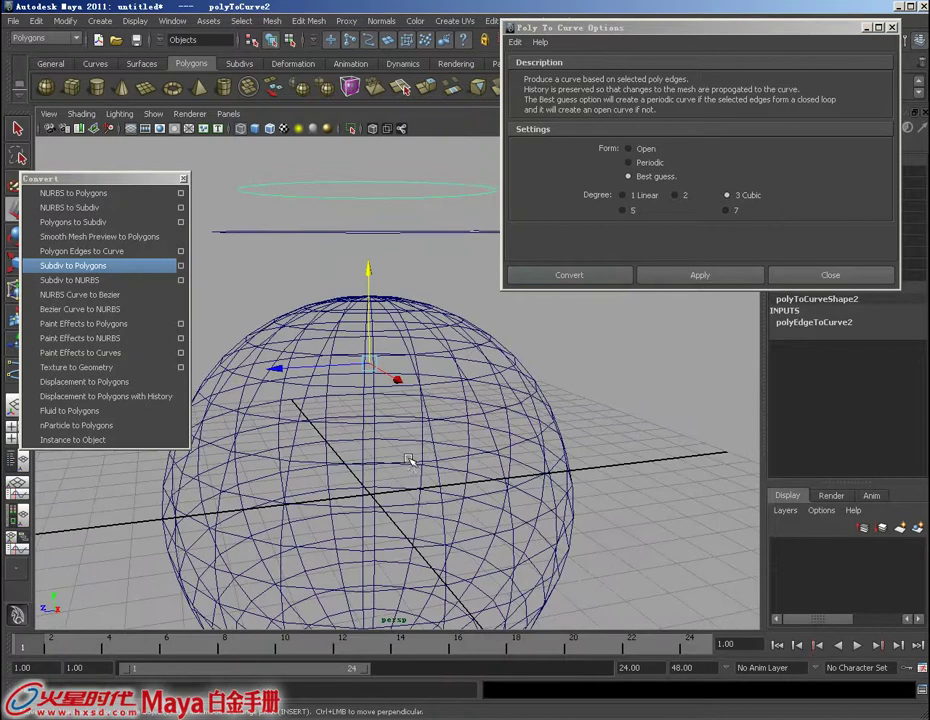
key("5")
right_click_drag(400, 450, 400, 480)
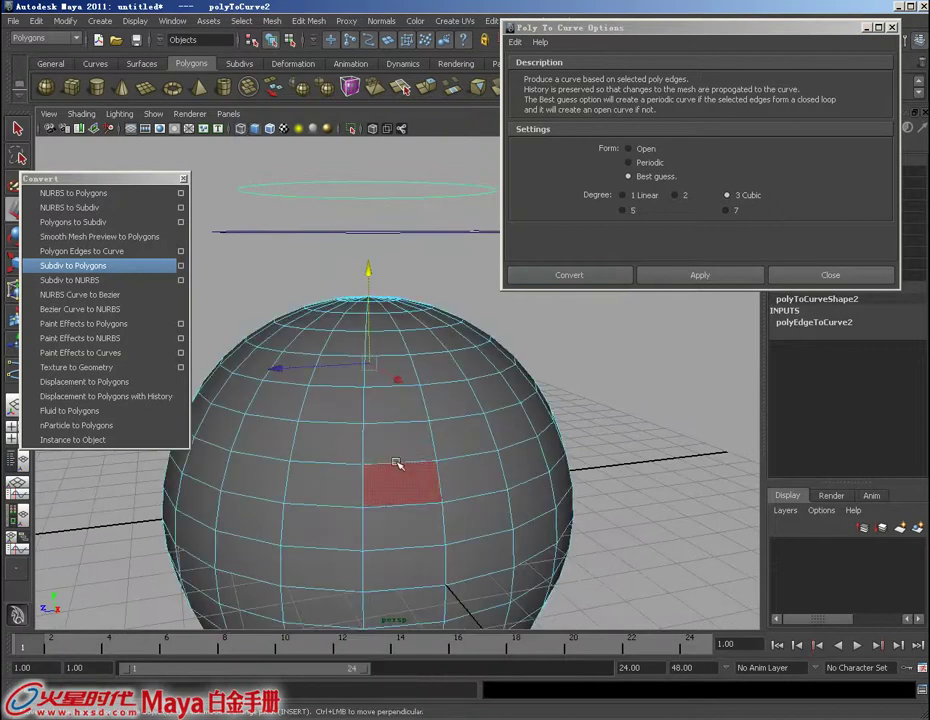
left_click(398, 477)
double_click(408, 444, "shift")
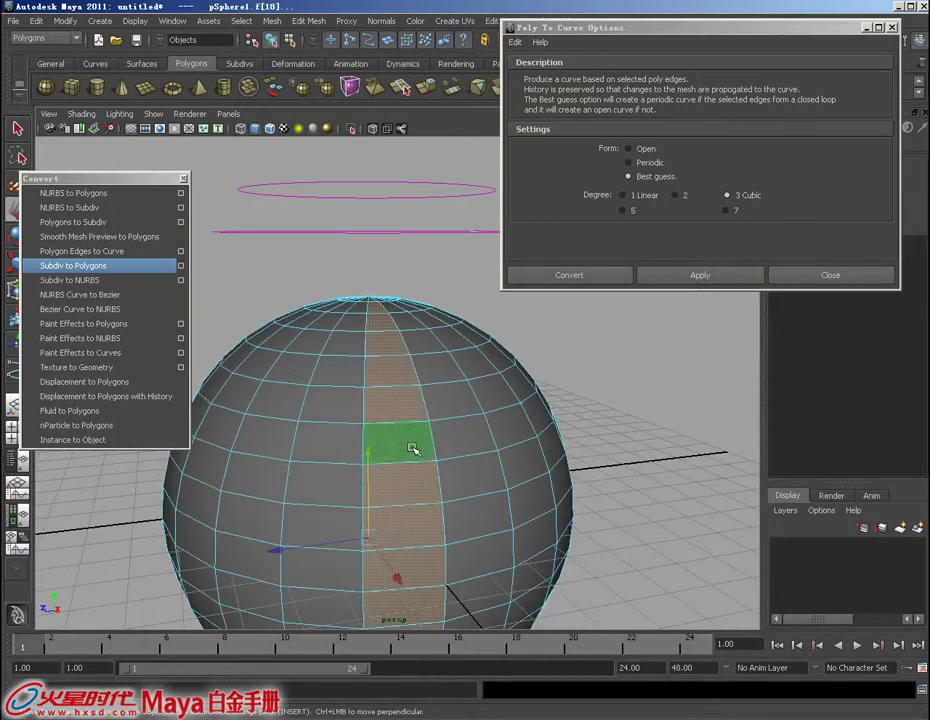
key("Delete")
Step: Select a horizontal edge loop on the cut sphere
mouse_move(415, 447)
left_mouse_down("alt")
mouse_move(473, 467)
mouse_move(475, 492)
left_mouse_up("alt")
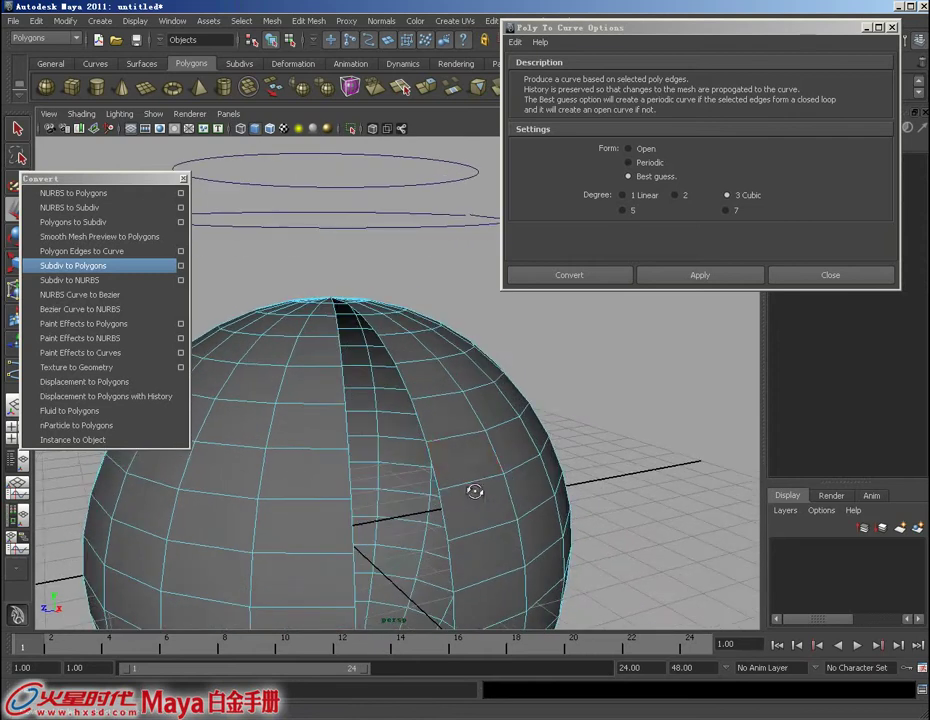
right_click_drag(457, 436, 459, 428)
left_click(460, 436)
double_click(460, 436)
left_click_drag(529, 473, 492, 463, "alt")
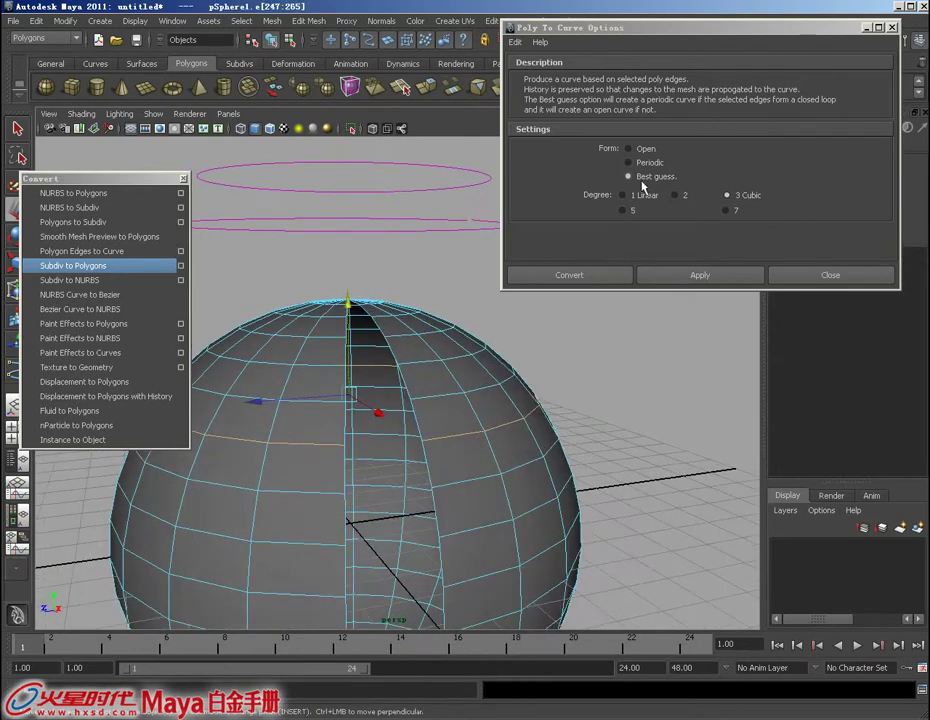
Step: Convert the edge loop to a curve, then undo back to restore the deleted face strip
left_click(697, 273)
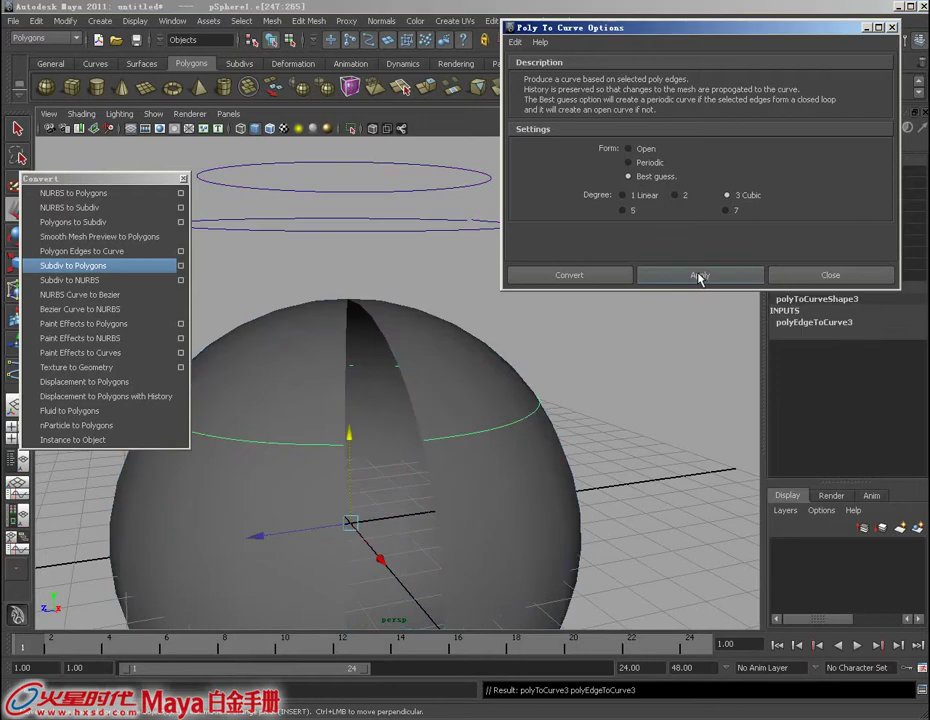
left_click_drag(379, 383, 338, 441, "alt")
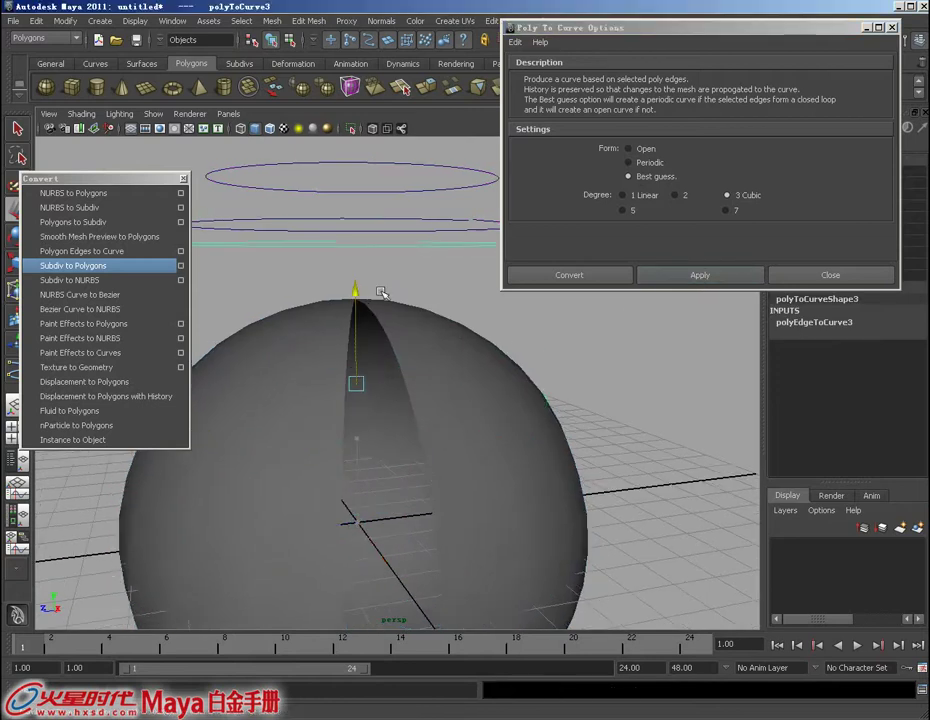
mouse_move(384, 305)
left_mouse_down("alt")
mouse_move(413, 316)
mouse_move(428, 347)
left_mouse_up("alt")
left_click(428, 347)
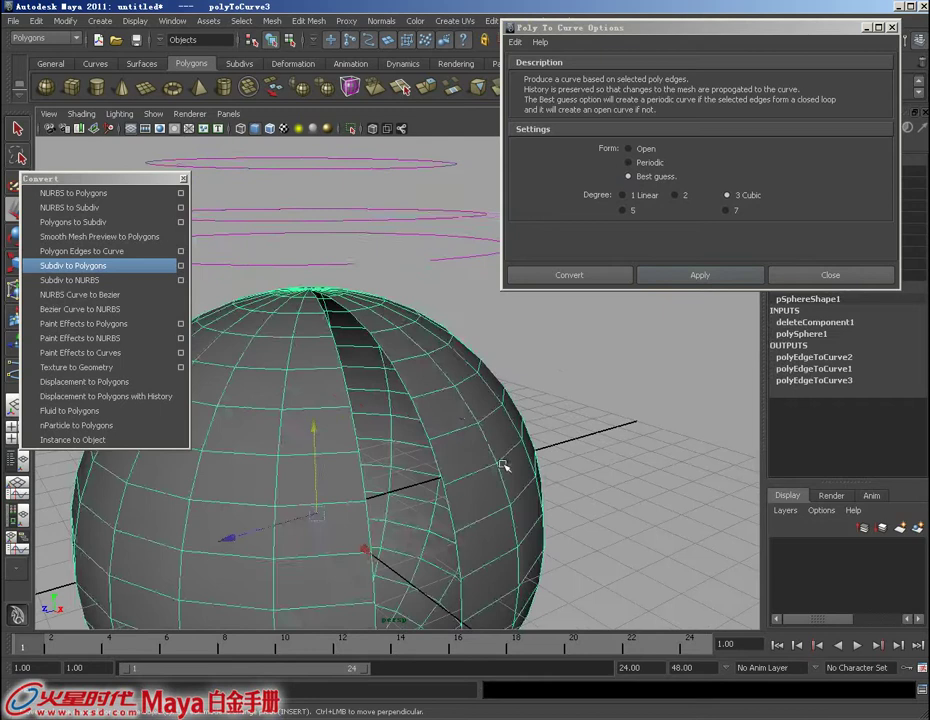
left_click_drag(505, 461, 478, 457, "alt")
key("ctrl+z")
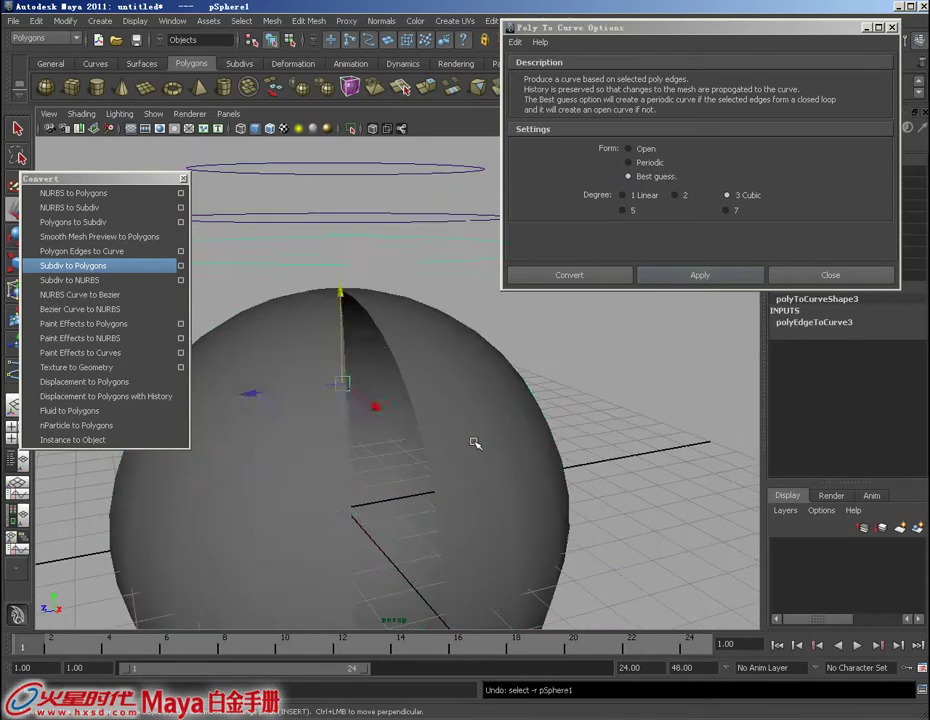
key("ctrl+z")
key("ctrl+z")
key("ctrl+z")
key("ctrl+z")
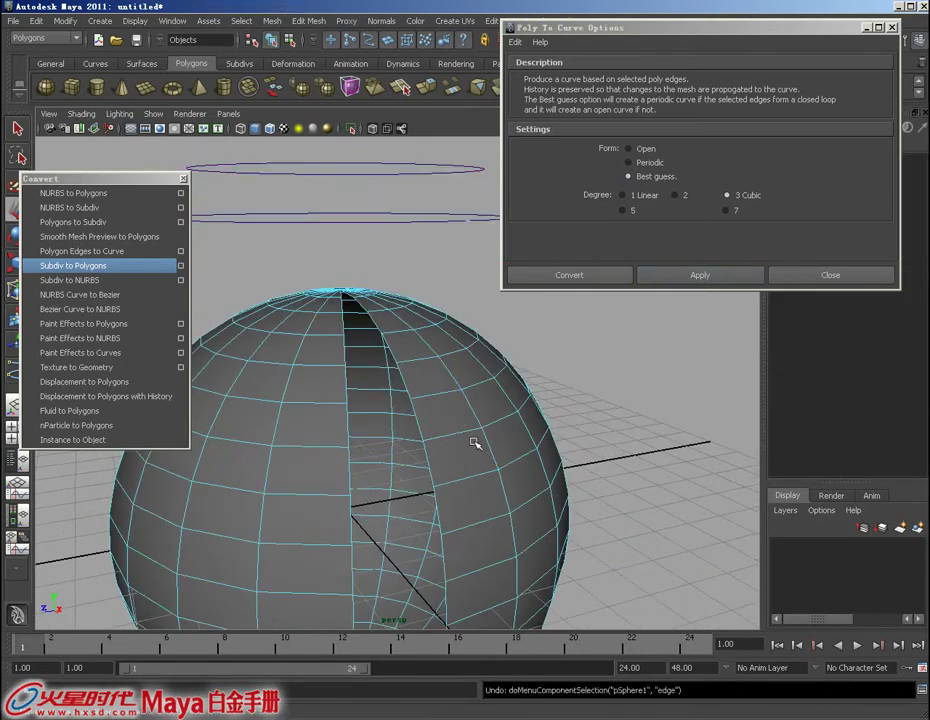
key("ctrl+z")
key("ctrl+z")
key("w")
Step: Extract a horizontal edge loop as polyToCurve3, raise it, and show its control vertices
right_click_drag(438, 425, 442, 388)
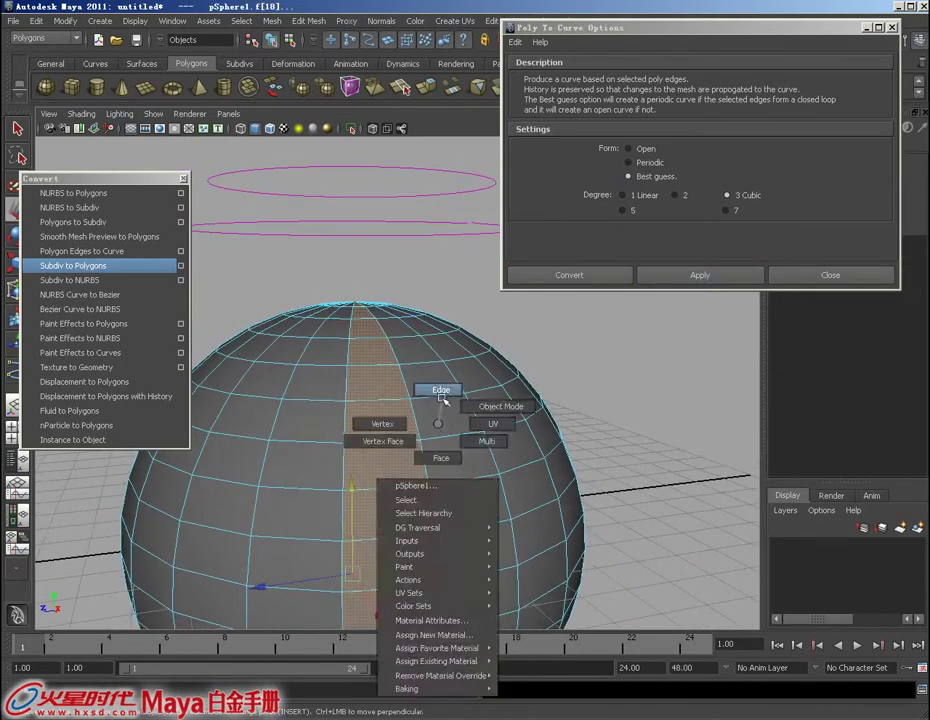
double_click(448, 436)
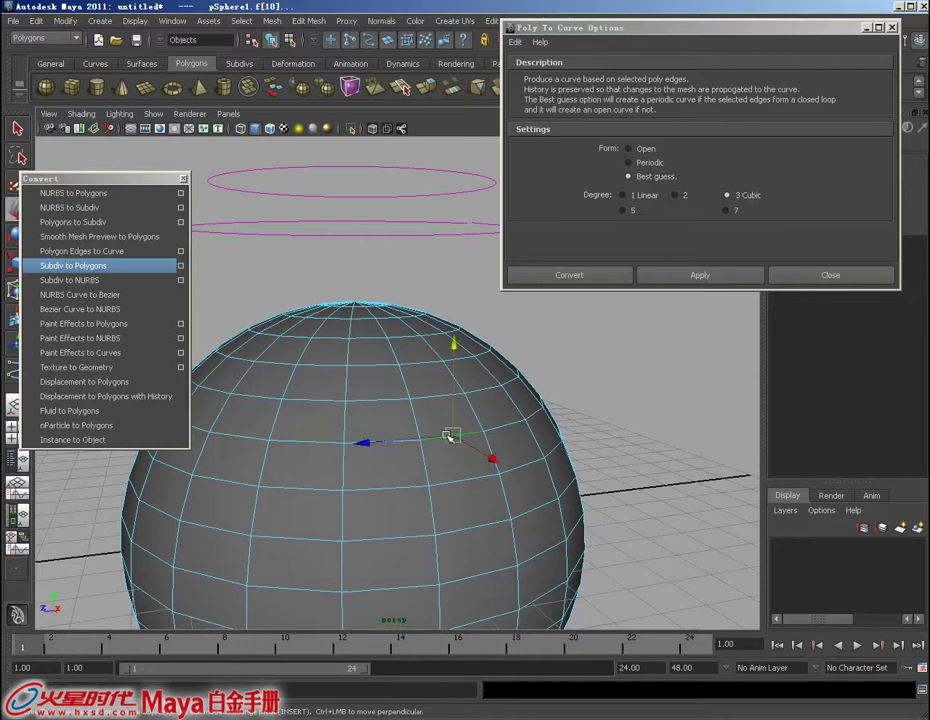
left_click(672, 282)
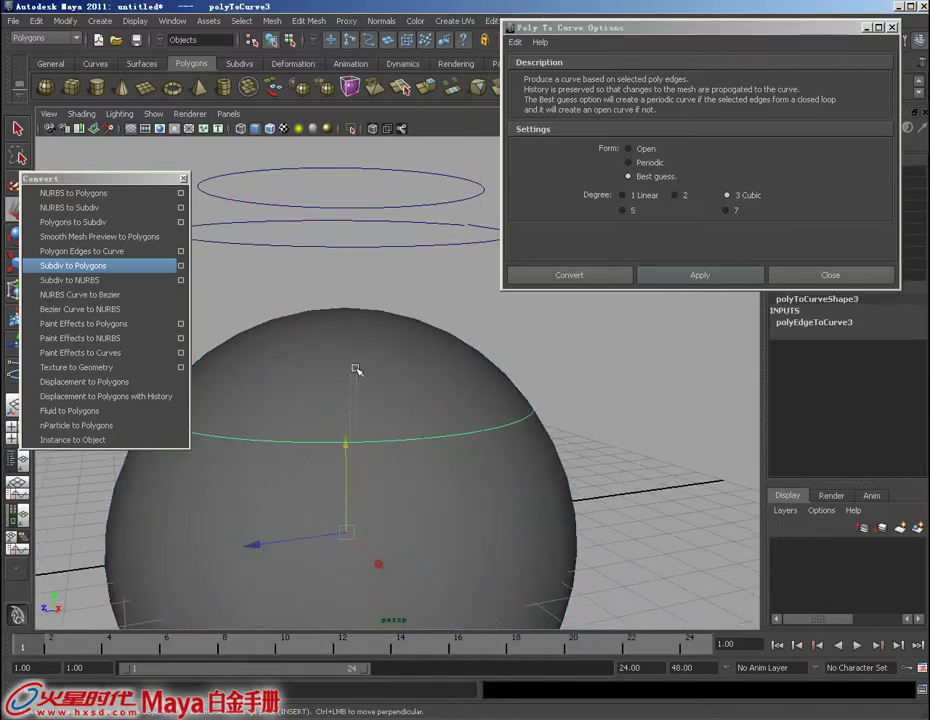
left_click_drag(345, 441, 357, 316)
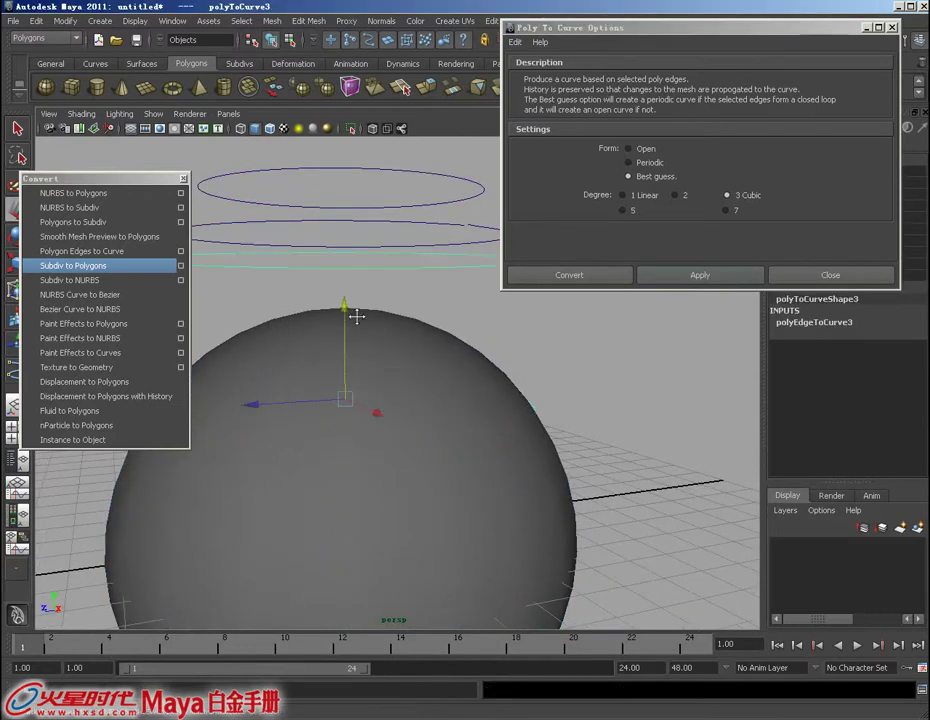
mouse_move(357, 316)
right_mouse_down("alt")
mouse_move(370, 300)
mouse_move(338, 278)
right_mouse_up("alt")
left_click_drag(338, 278, 375, 316, "alt")
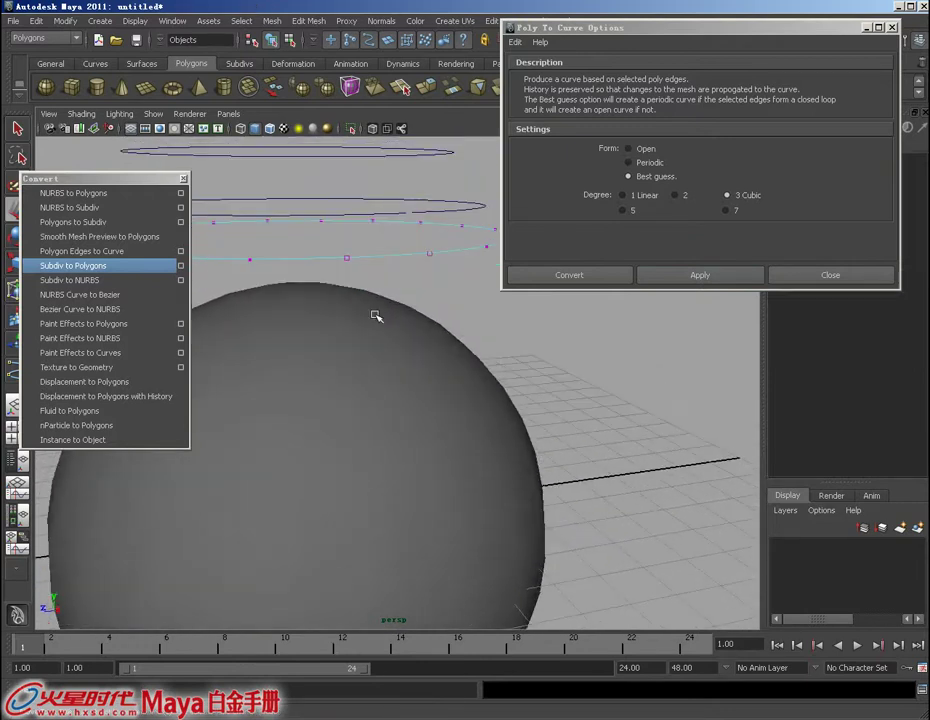
Step: Marquee-select two curve control vertices, then select the topmost ring, polyToCurve2
left_click_drag(335, 245, 440, 264)
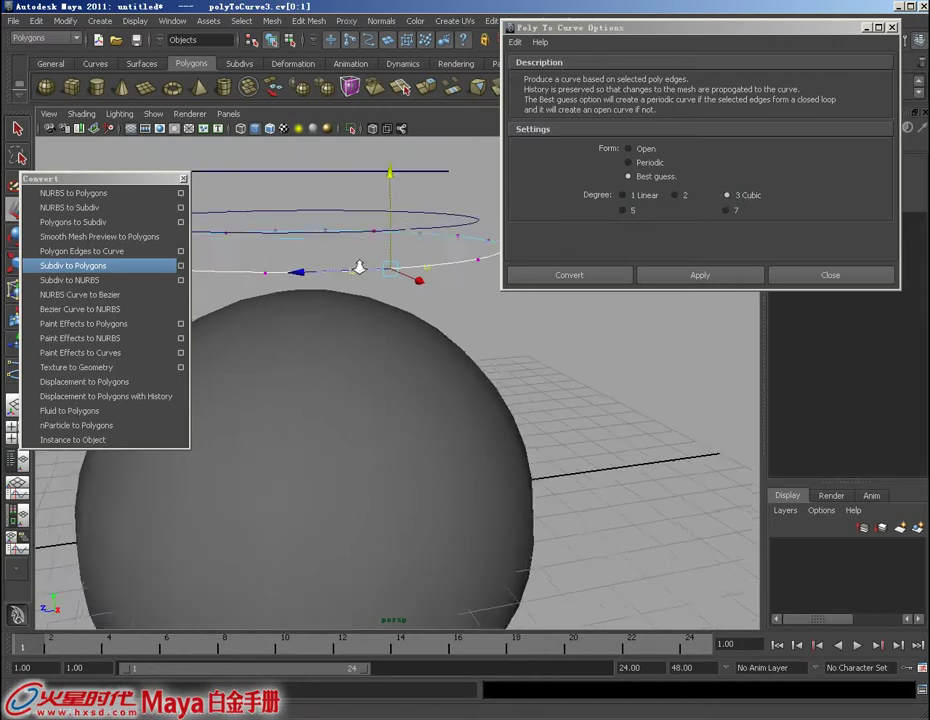
left_click_drag(327, 190, 350, 205, "alt")
left_click(350, 205)
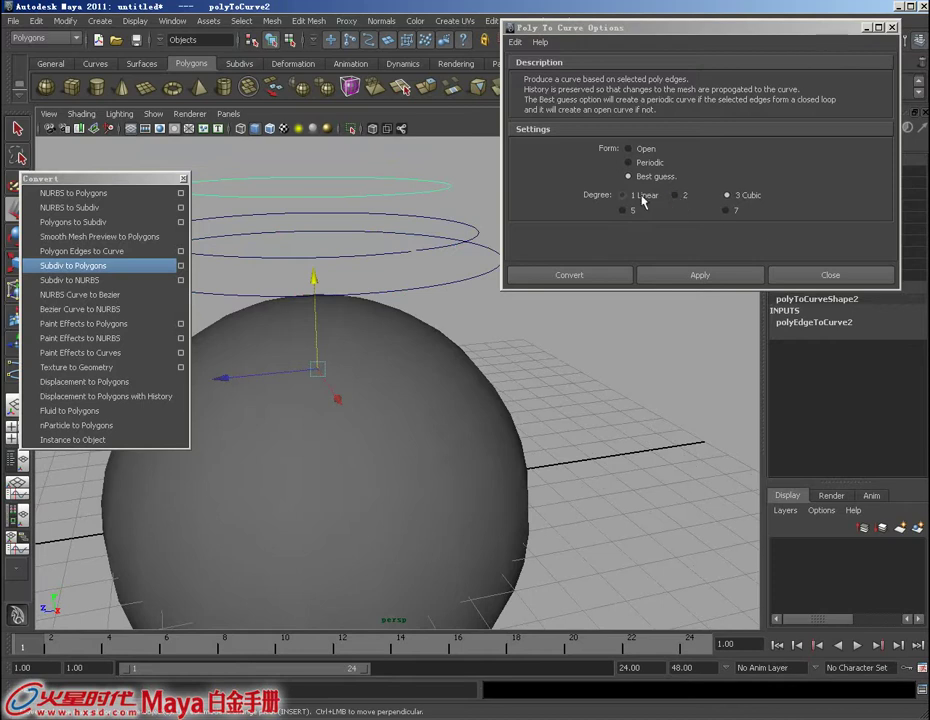
Step: Pull the view back to frame the sphere and curves, then close Poly To Curve Options
right_click_drag(536, 376, 403, 340, "alt")
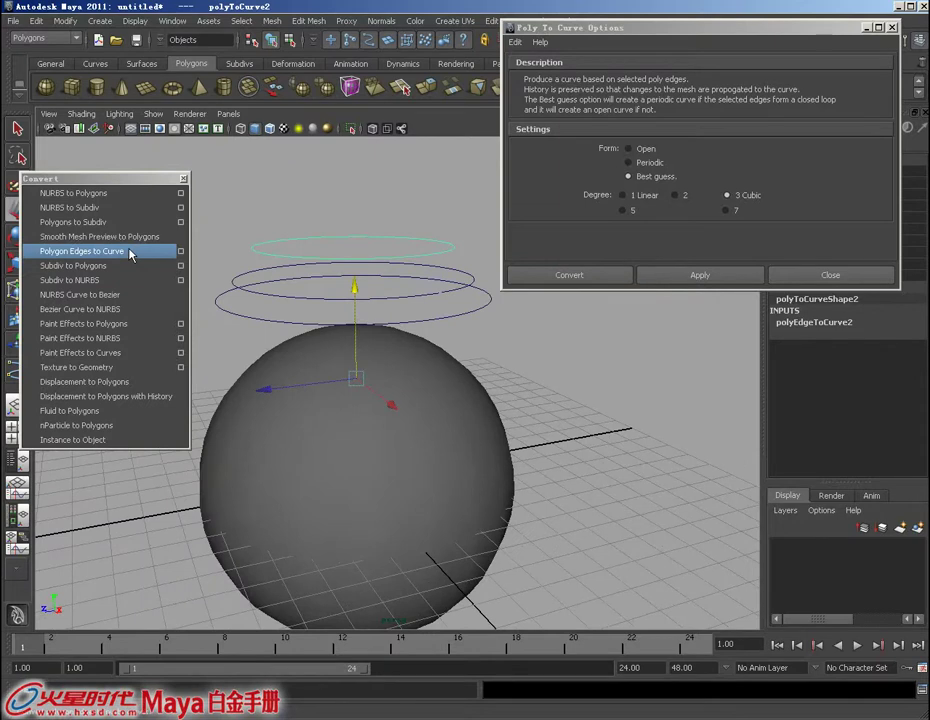
left_click(776, 275)
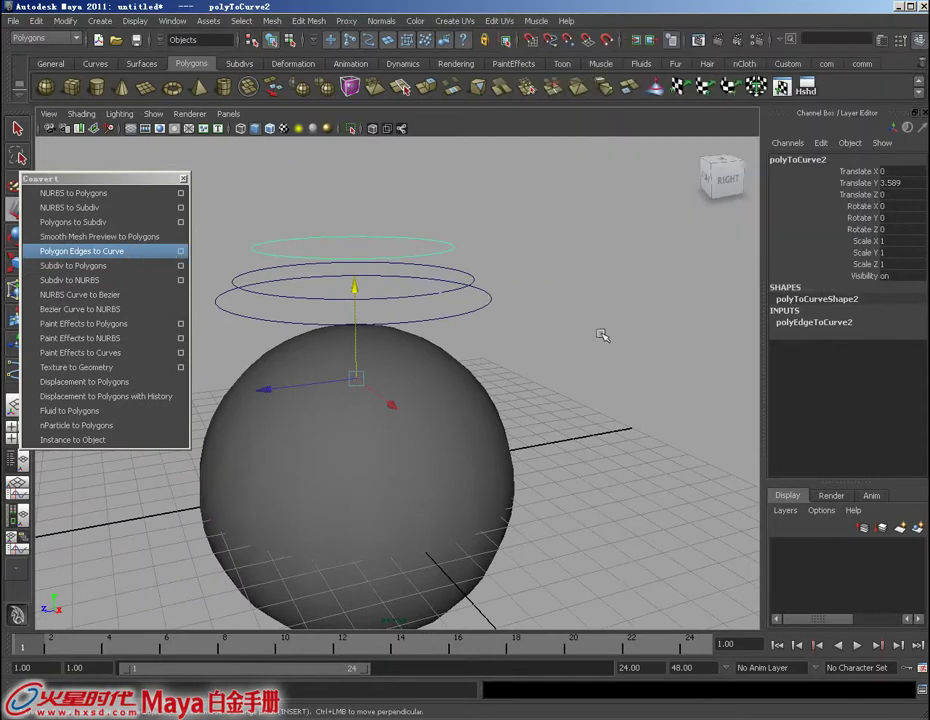